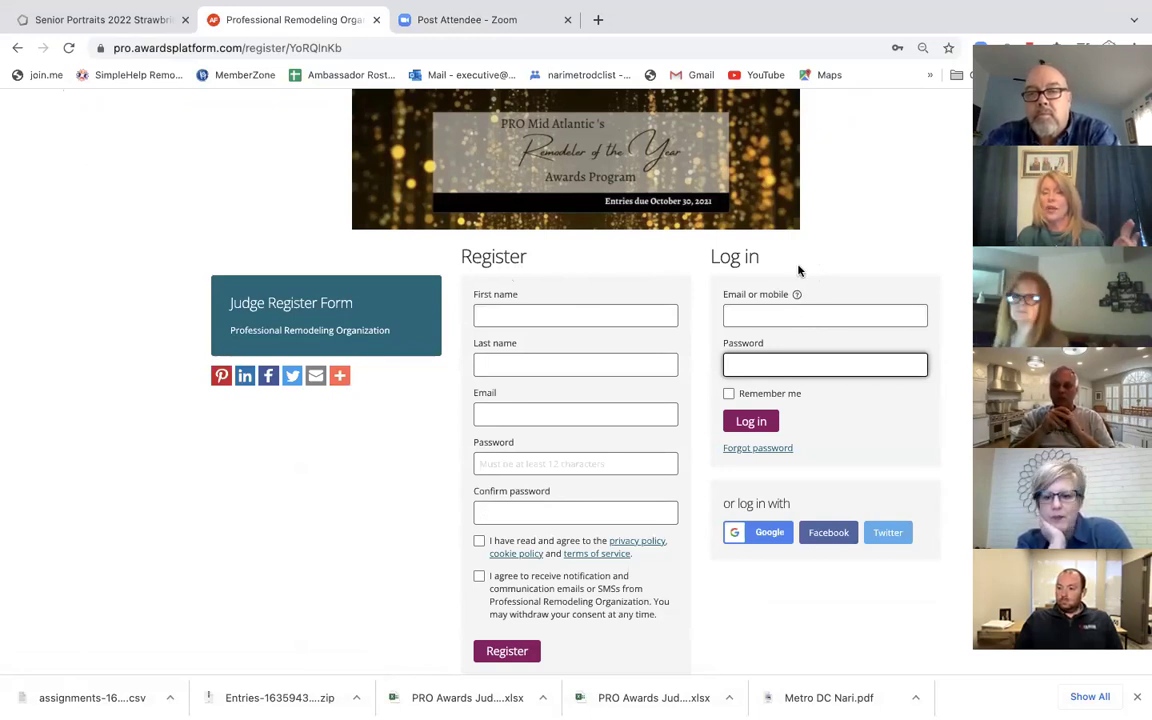
# Step: Enter the judge's login e-mail and password on the Remodeler of the Year sign-in form
pyautogui.click(747, 317)
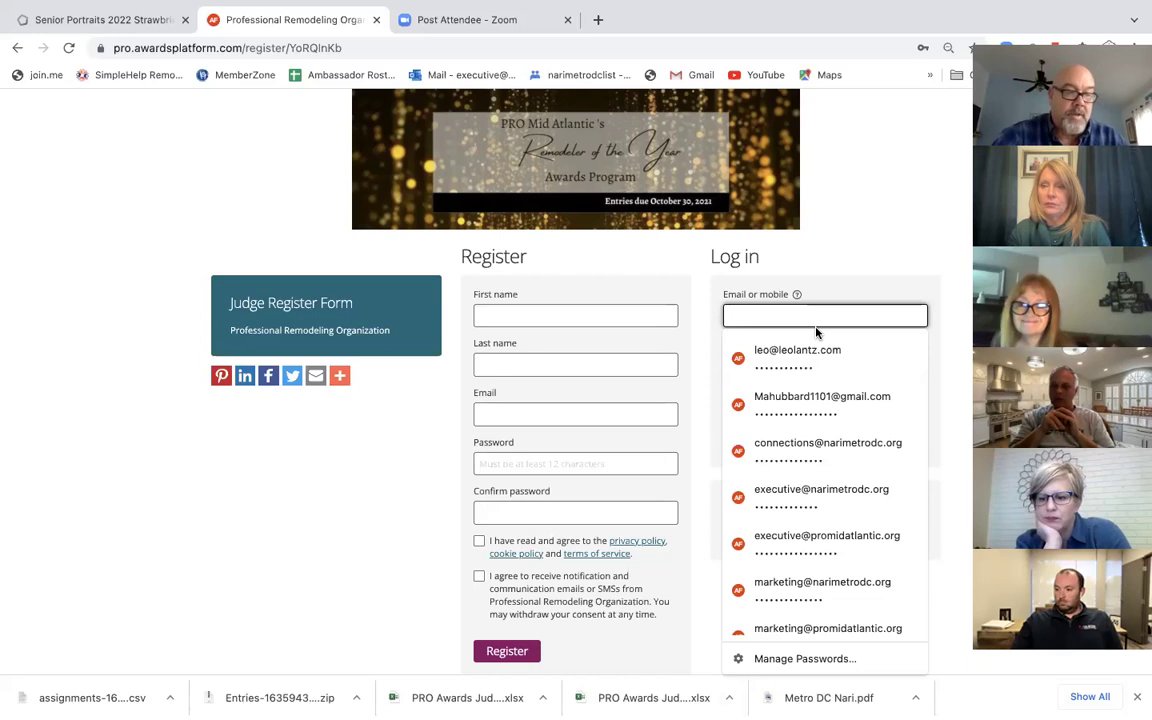
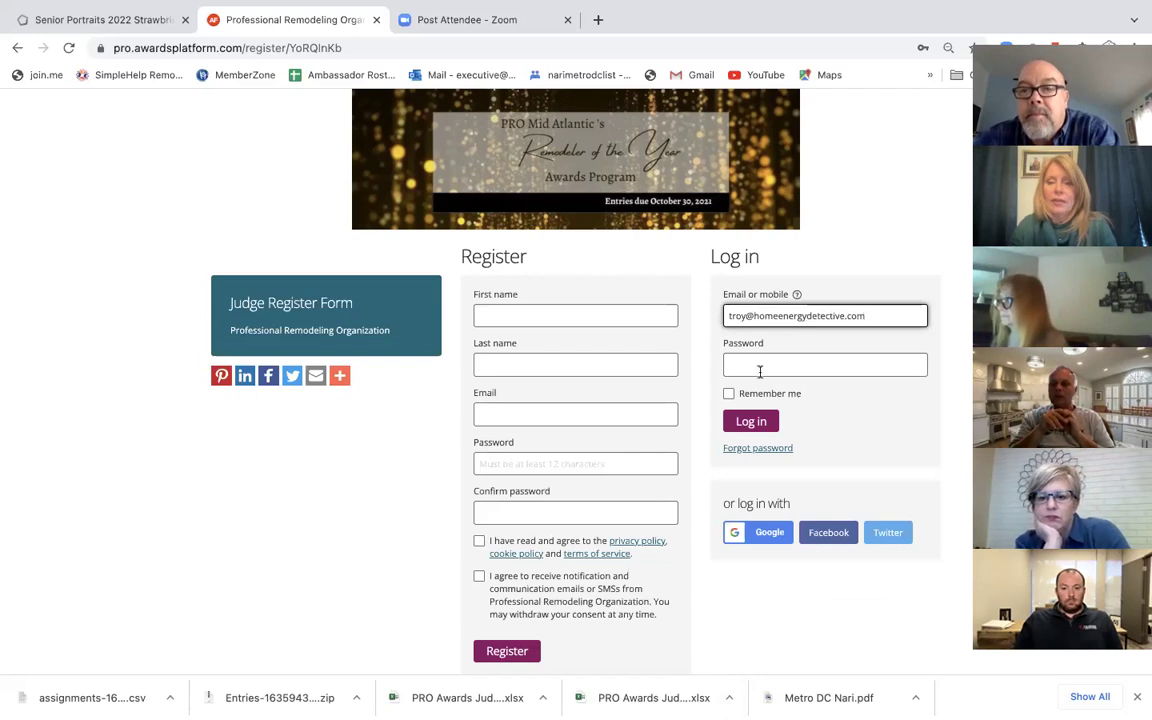
pyautogui.click(755, 364)
pyautogui.write('T••••••••••••')
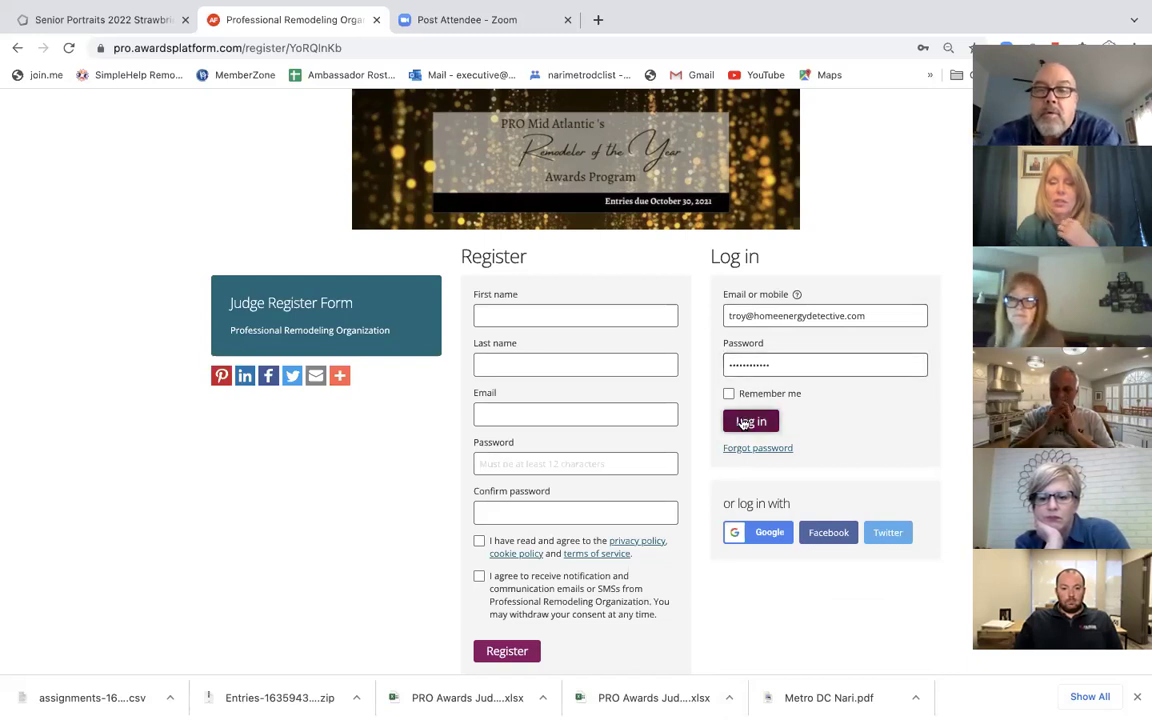
# Step: Log in as the judge and decline Chrome's offer to save the password
pyautogui.click(745, 421)
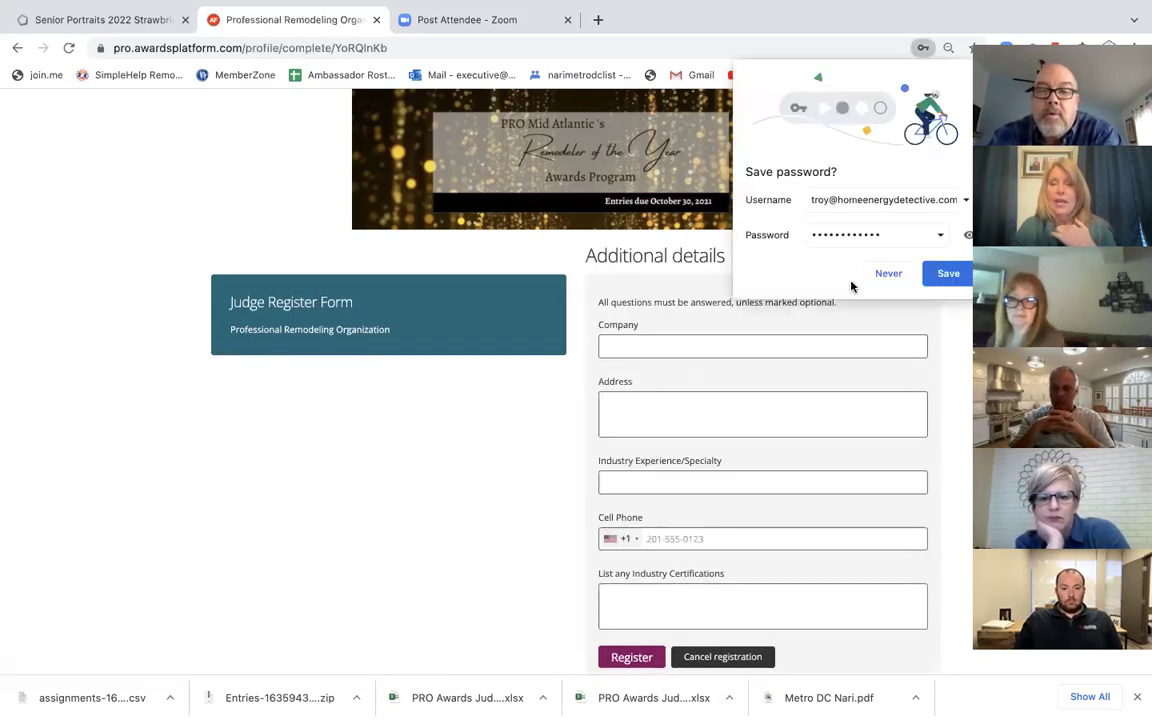
pyautogui.click(886, 274)
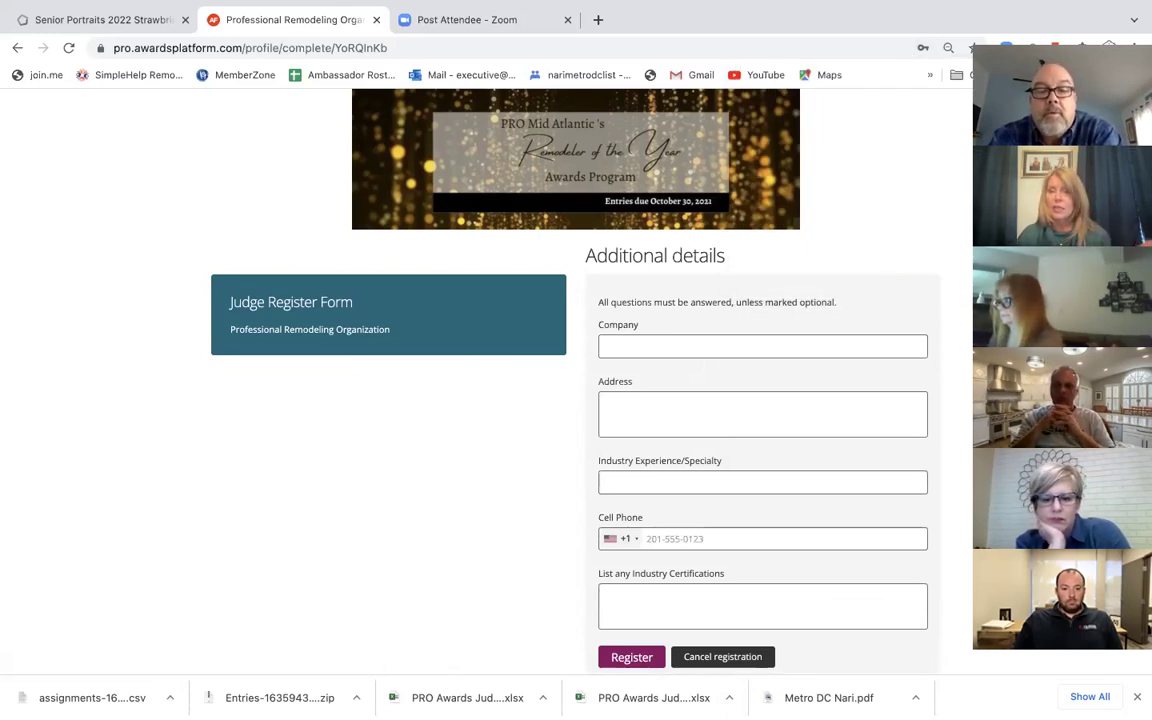
pyautogui.scroll(-2, 575, 380)
pyautogui.scroll(2, 575, 380)
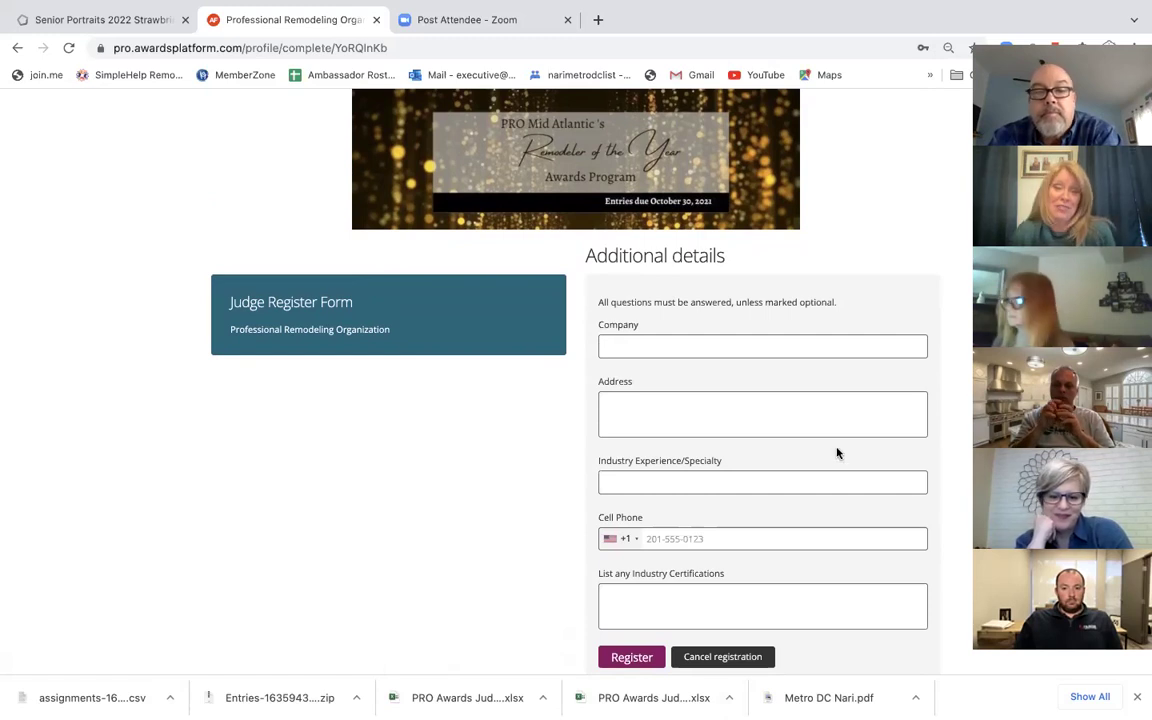
# Step: Enter Home Energy Detective as the company and the judge's street address, city, state and ZIP
pyautogui.click(641, 346)
pyautogui.write('H')
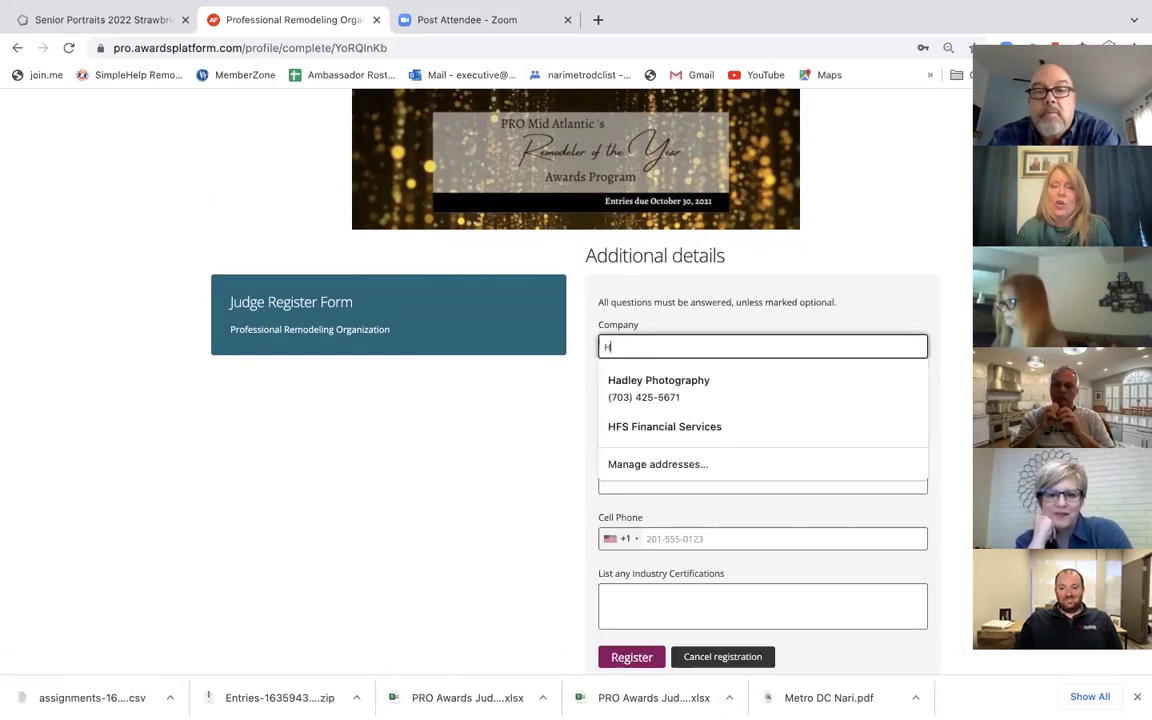
pyautogui.write('ome Energy Detective')
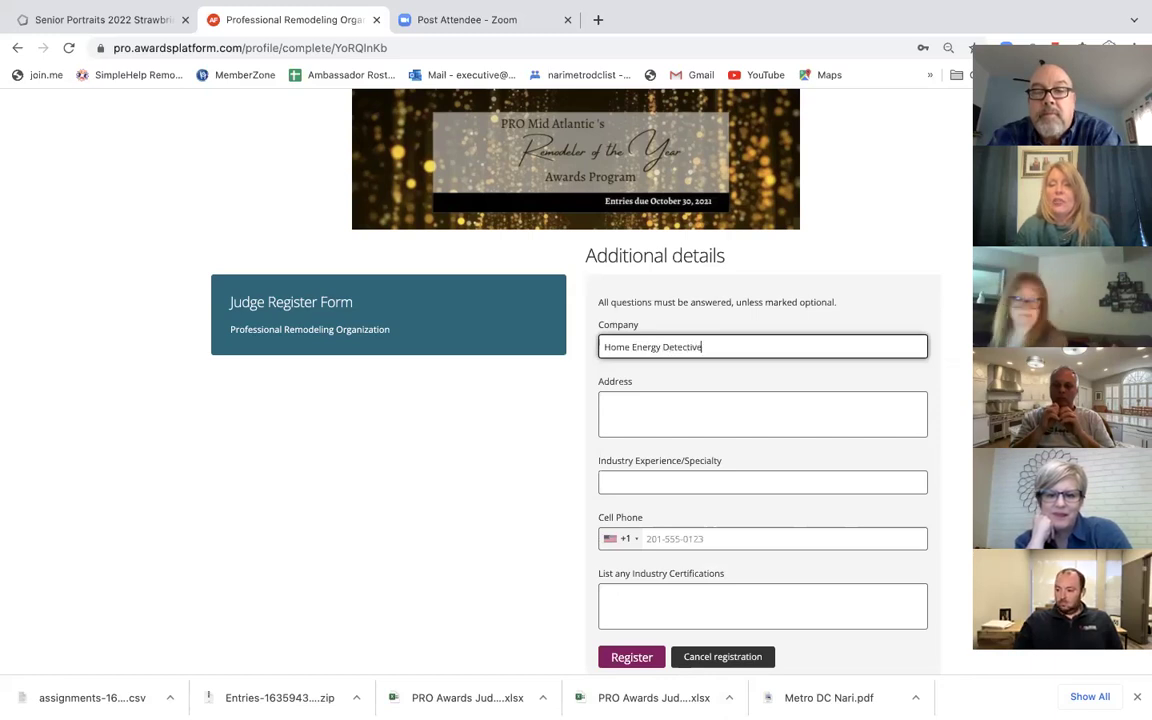
pyautogui.click(619, 404)
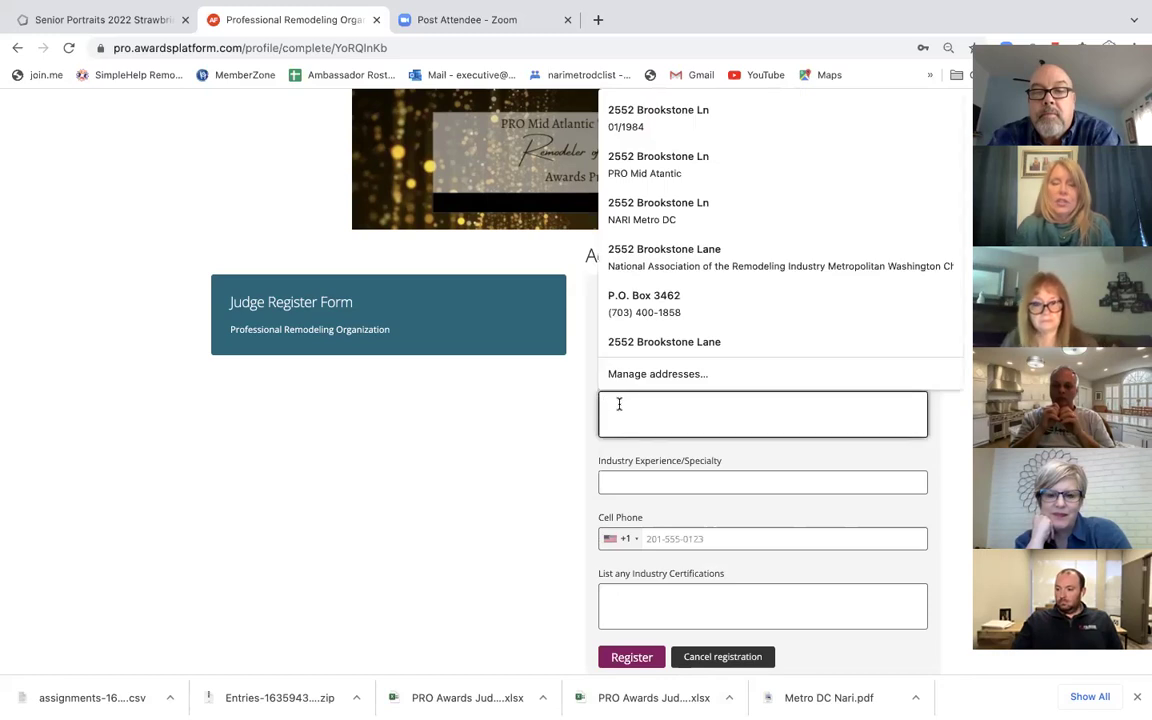
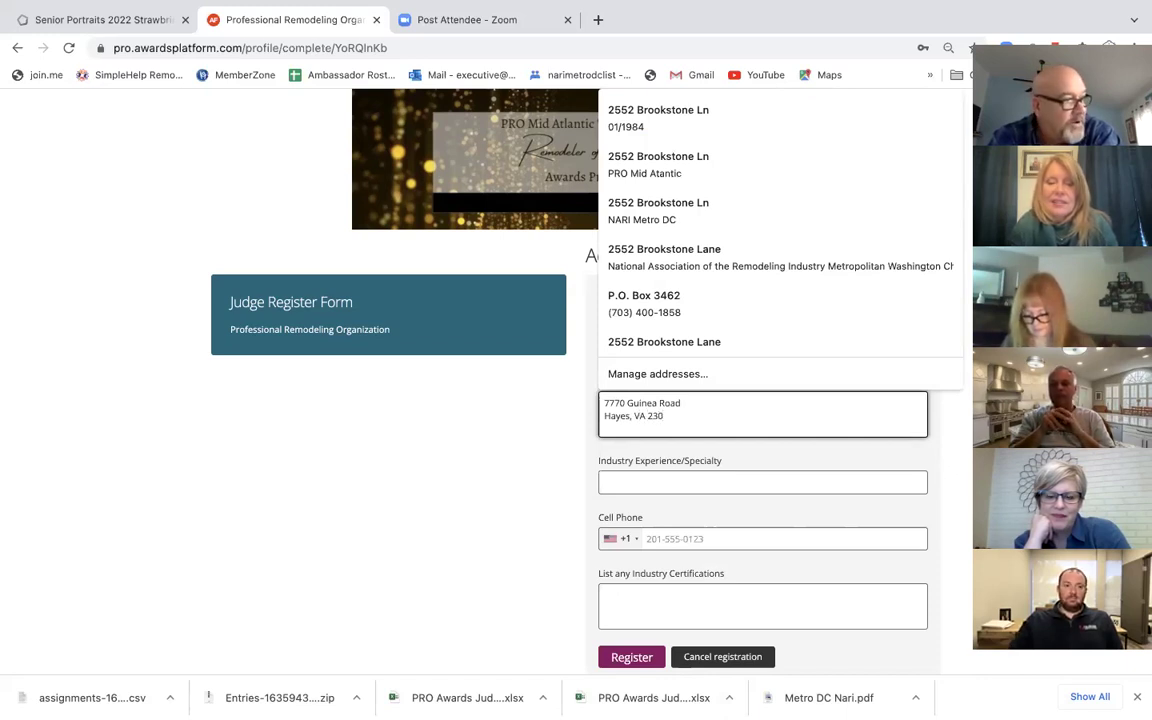
pyautogui.click(618, 486)
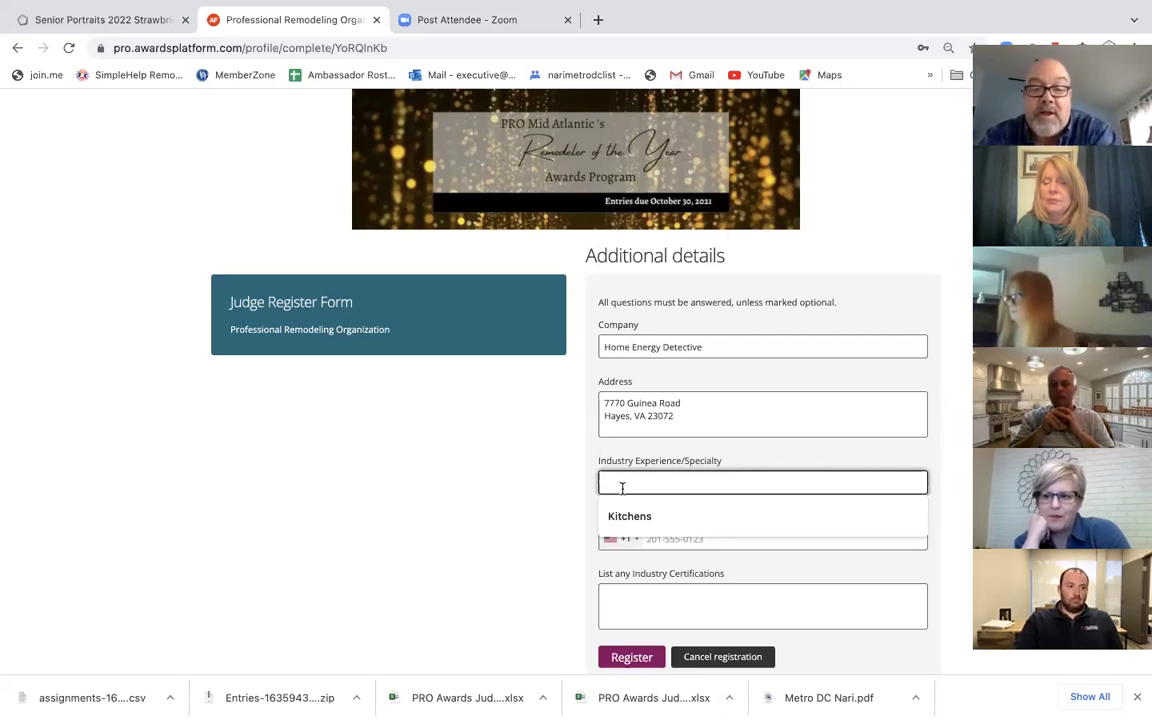
# Step: Enter Home Performance as the industry specialty and fill in the judge's cell phone number
pyautogui.write('Ent')
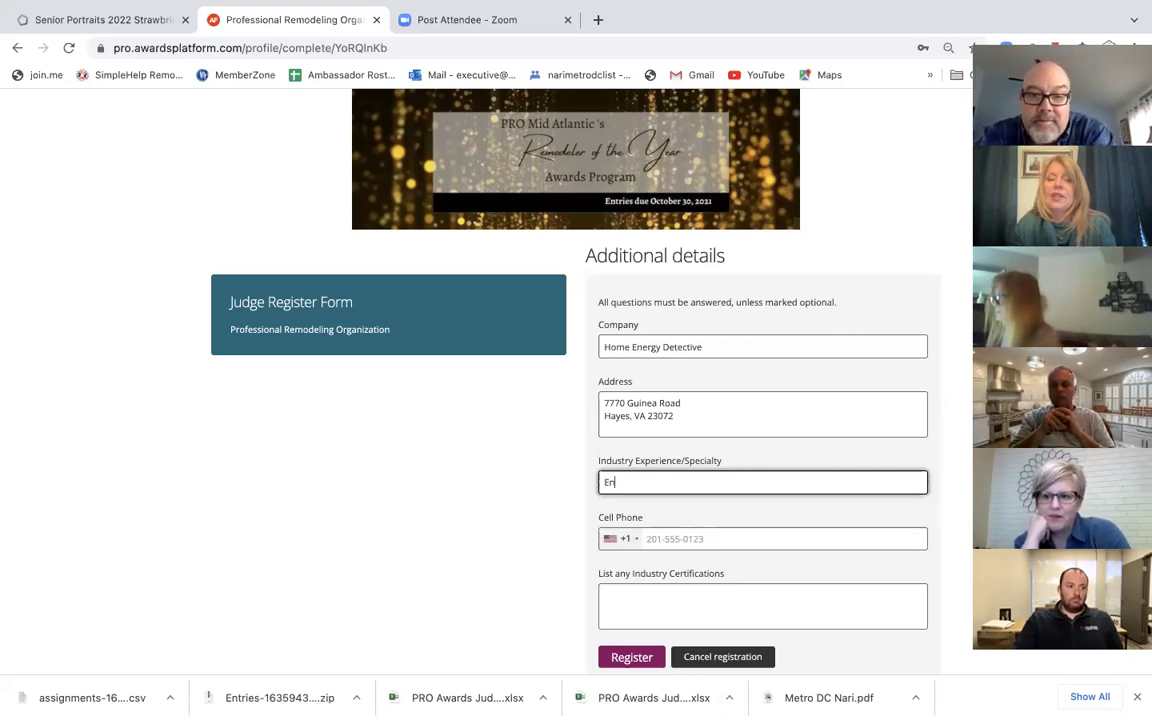
pyautogui.press('BackSpace')
pyautogui.press('BackSpace')
pyautogui.write('Home Per')
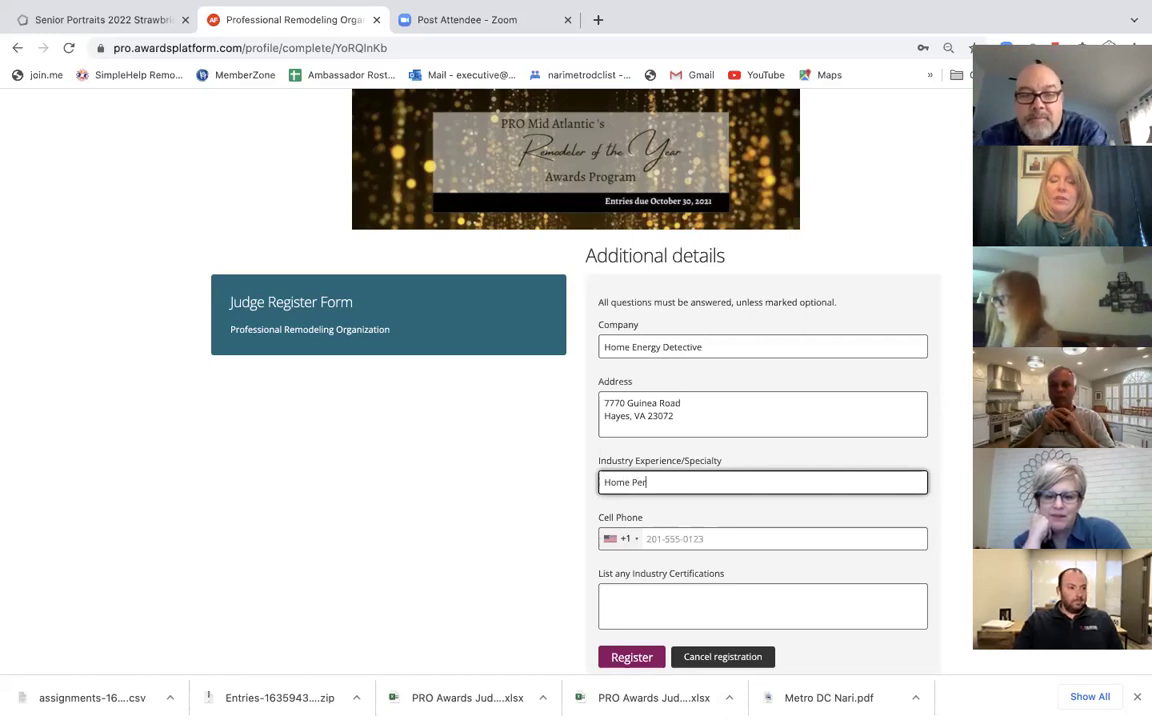
pyautogui.write('formenance')
pyautogui.click(669, 539)
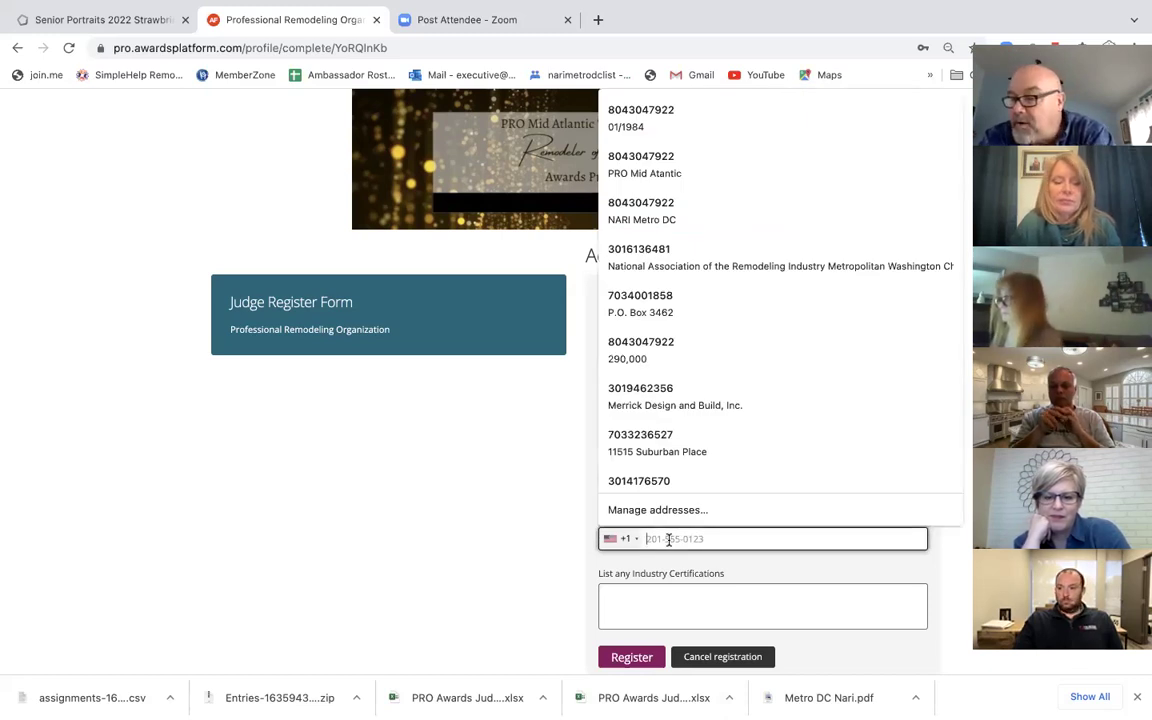
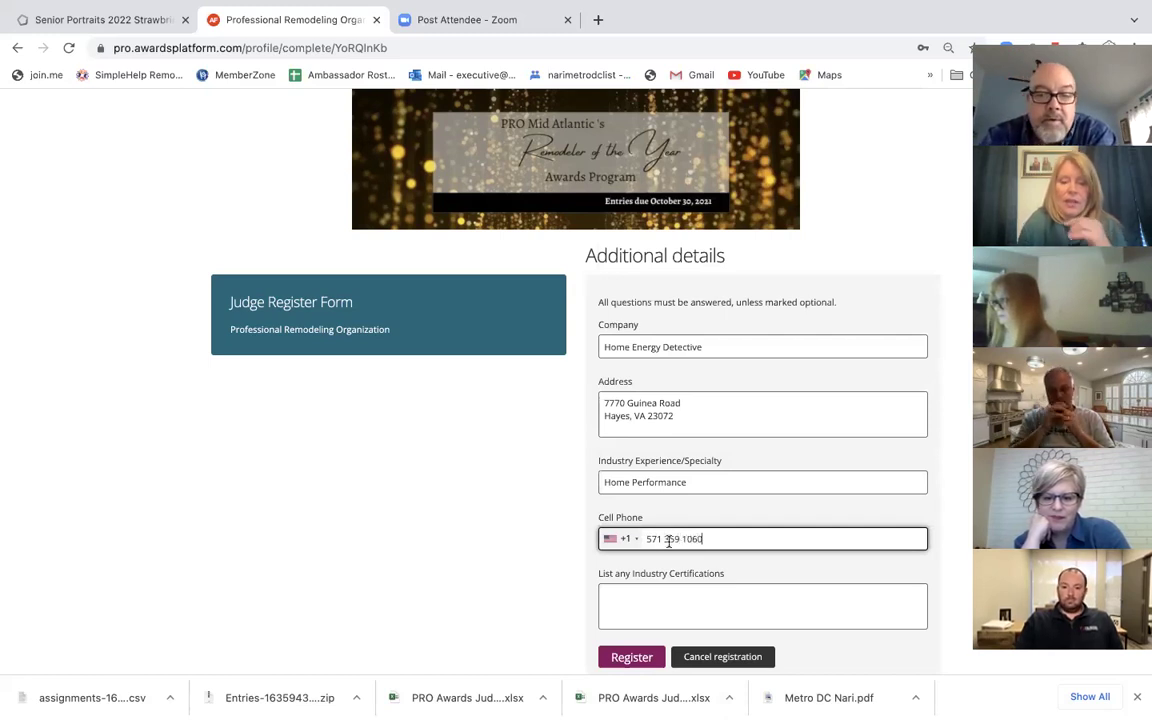
# Step: List MCR, GCP as the judge's industry certifications
pyautogui.click(635, 604)
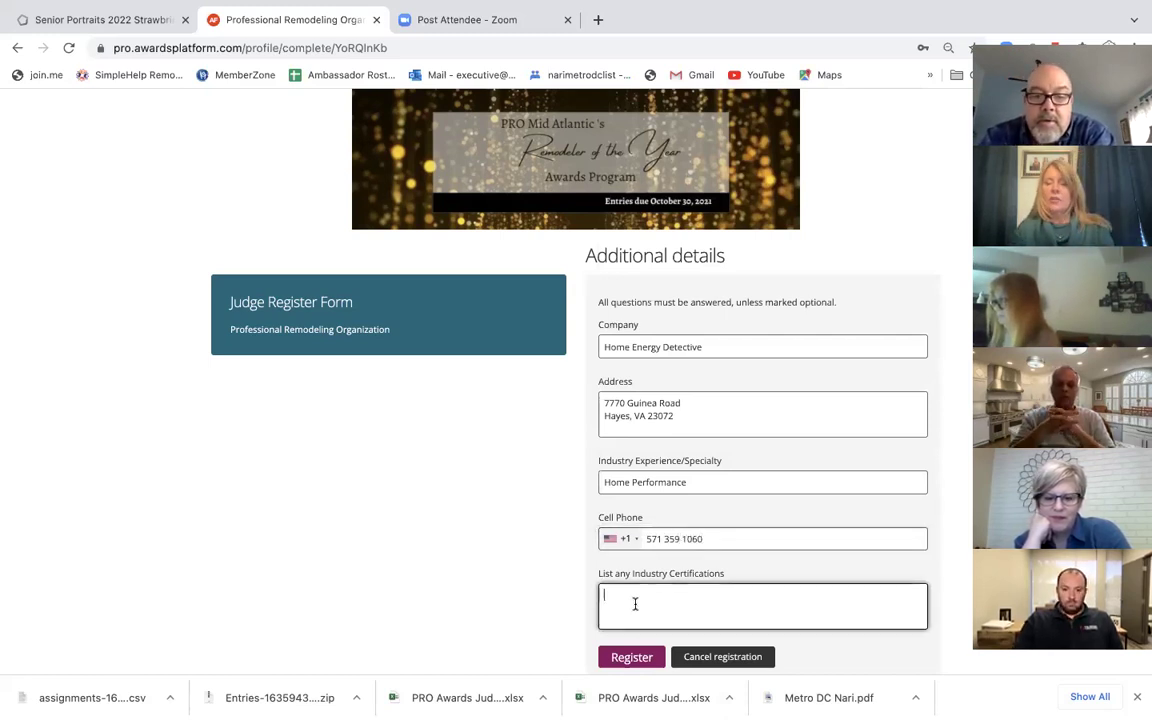
pyautogui.write('MCR, GCP.,')
pyautogui.press('BackSpace')
pyautogui.press('BackSpace')
pyautogui.write(',')
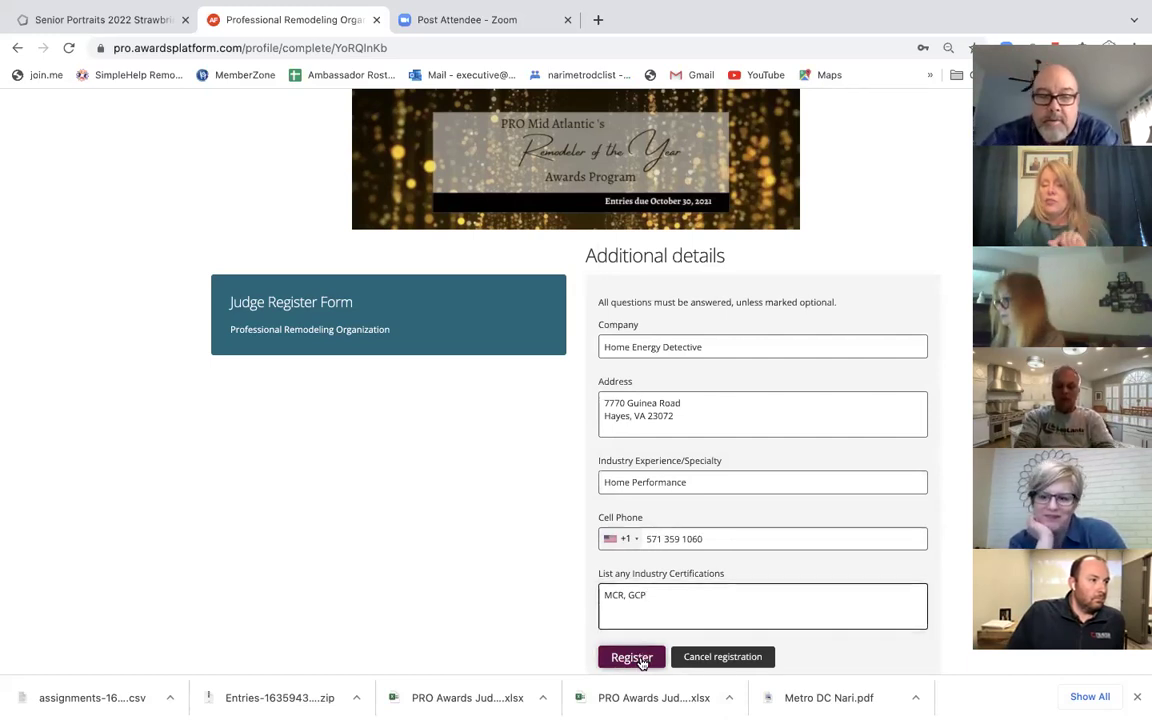
# Step: Submit the registration details, then sign the confidentiality agreement with the judge's full name and accept it
pyautogui.click(642, 660)
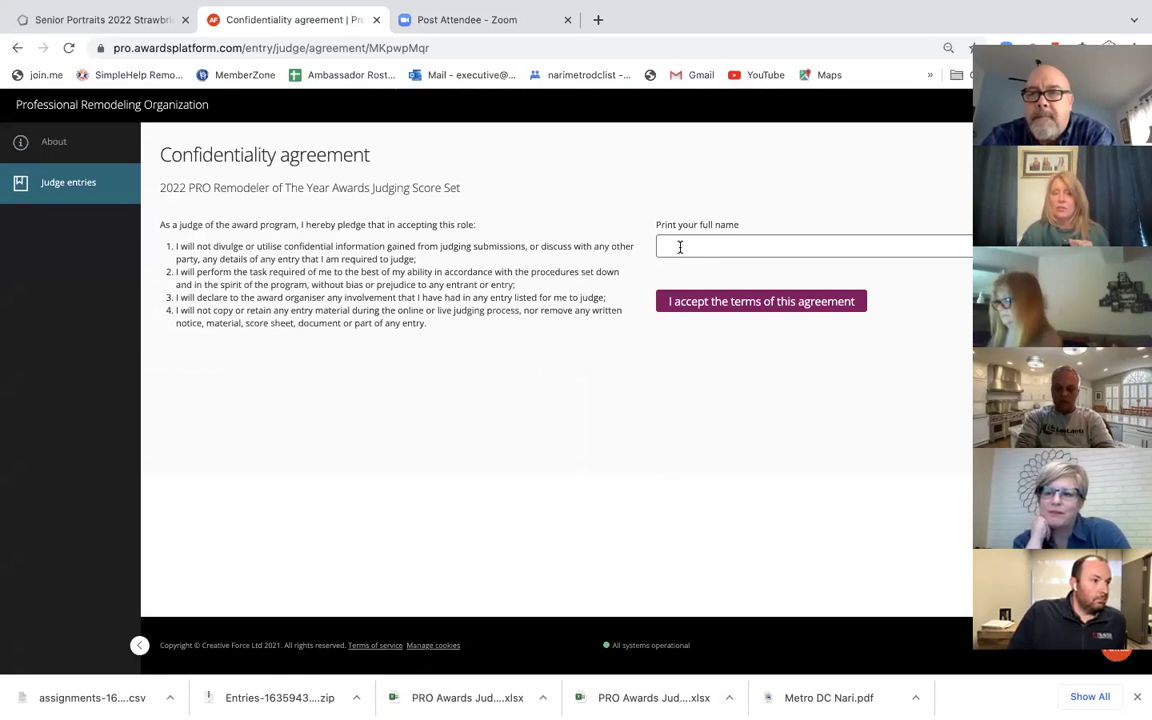
pyautogui.click(680, 247)
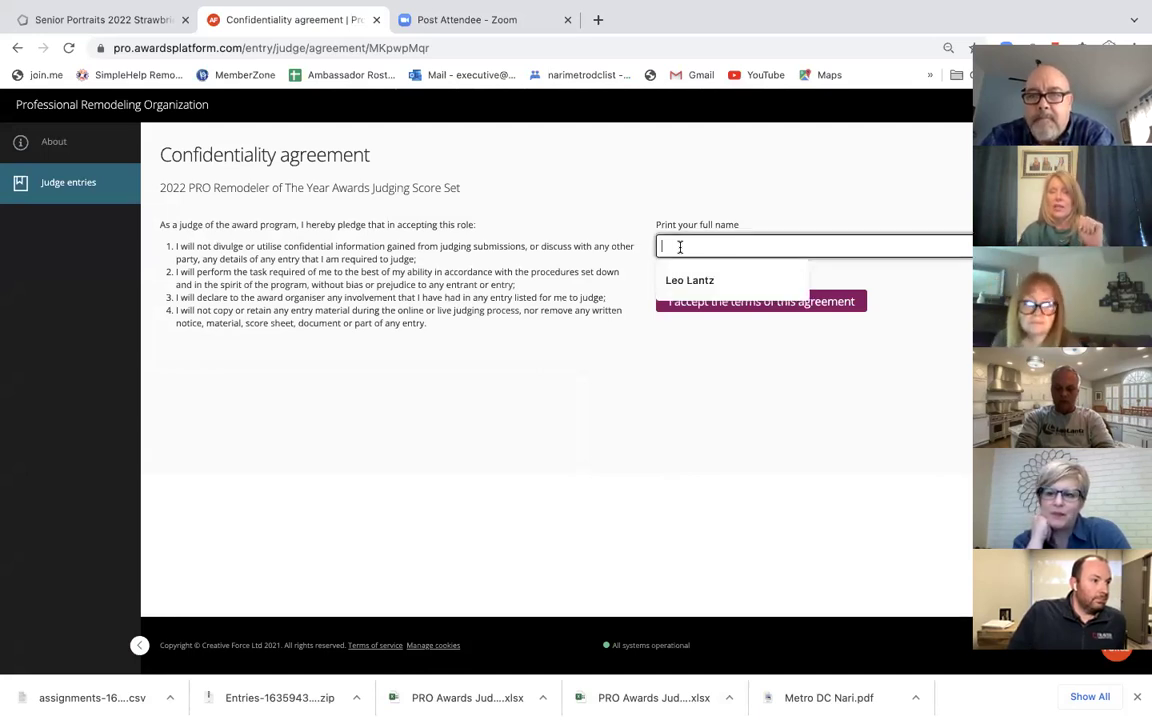
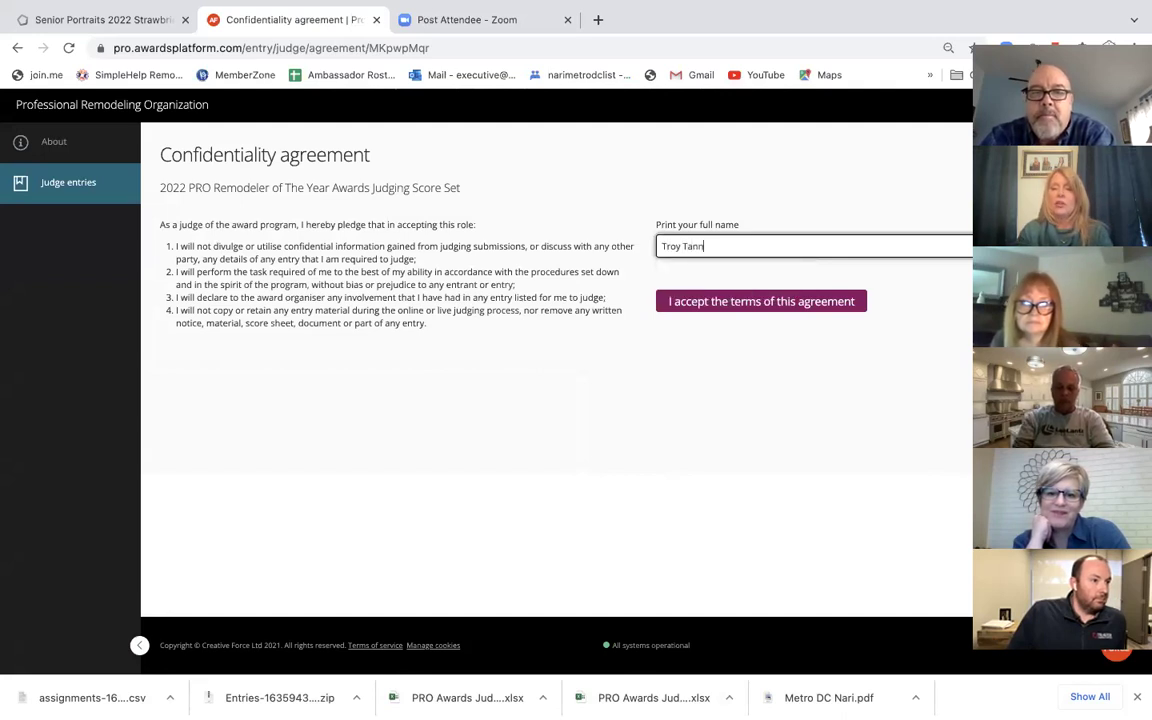
pyautogui.click(743, 305)
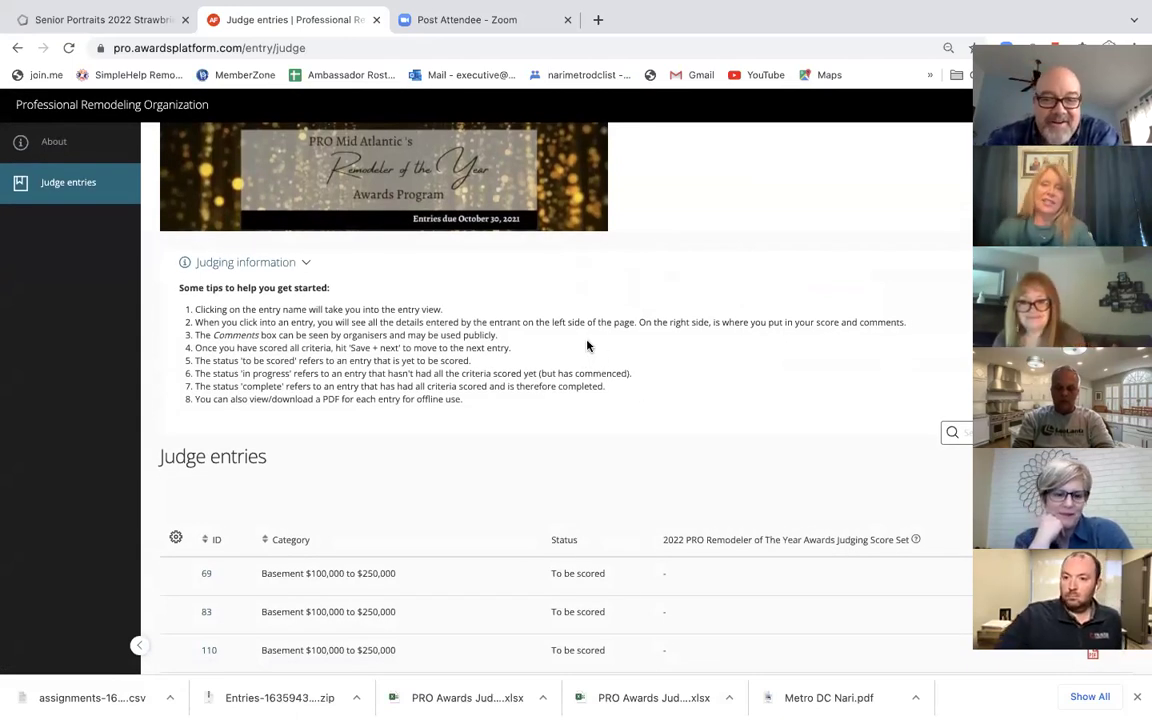
# Step: Scroll the Judge entries page to review the judging tips and Basement entries to be scored
pyautogui.scroll(-1, 379, 347)
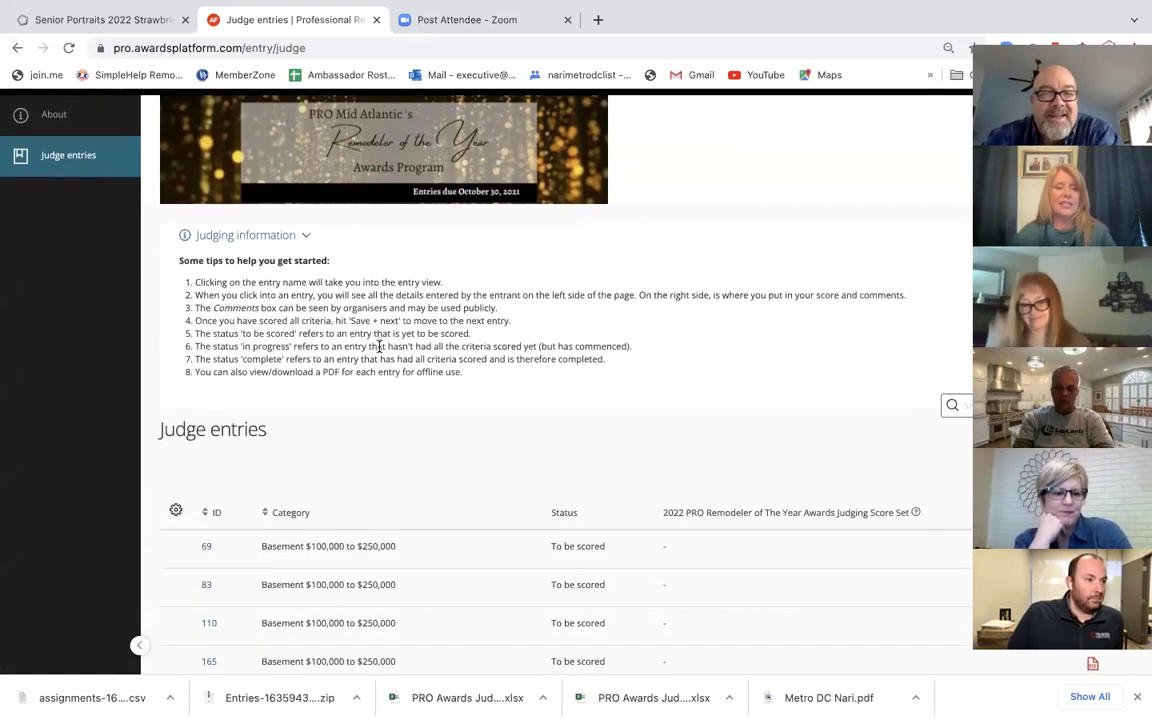
pyautogui.scroll(1, 383, 340)
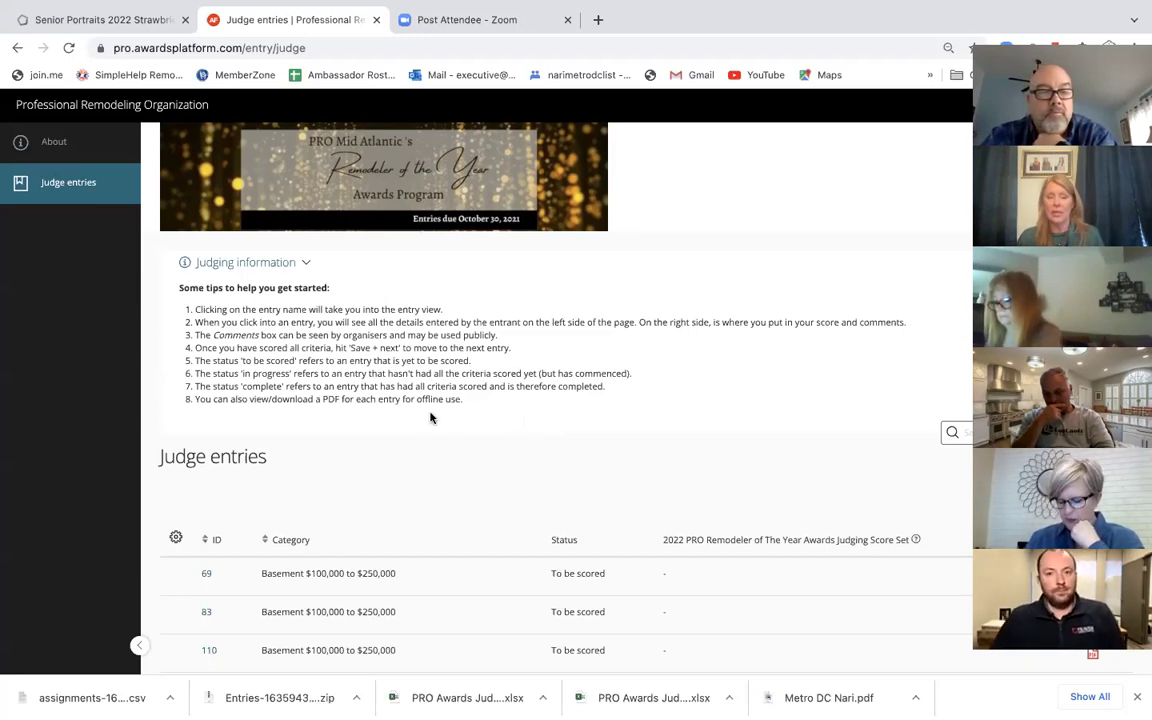
pyautogui.scroll(-5, 437, 432)
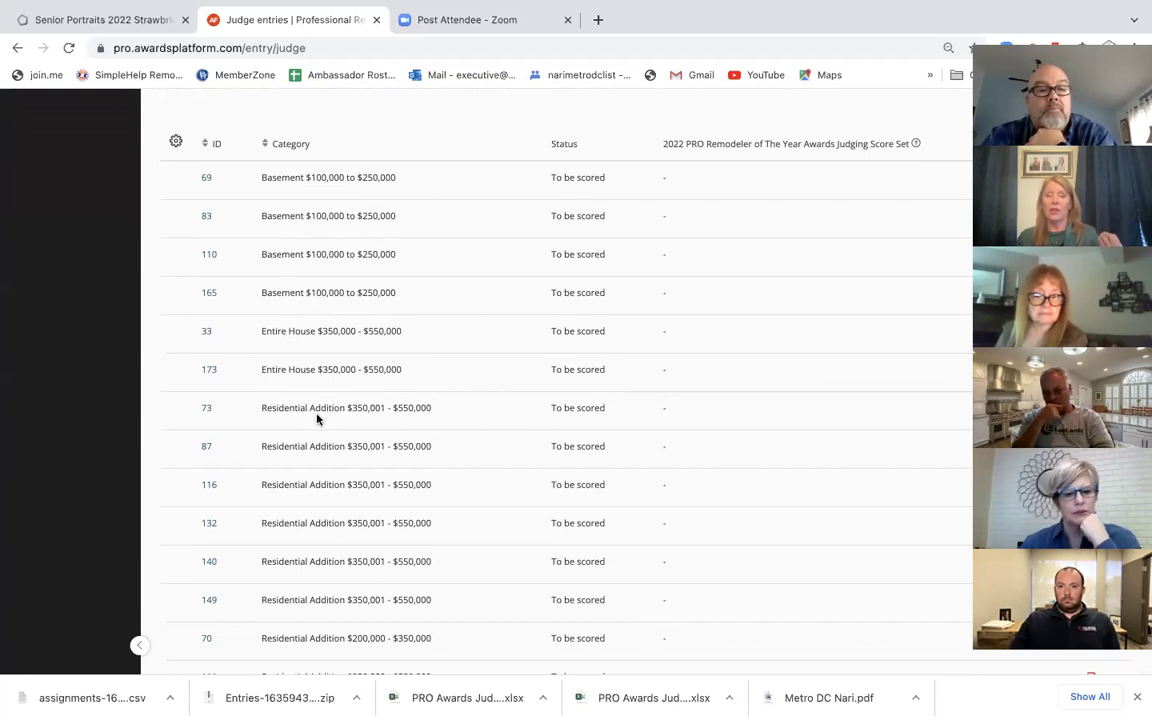
pyautogui.scroll(-2, 333, 540)
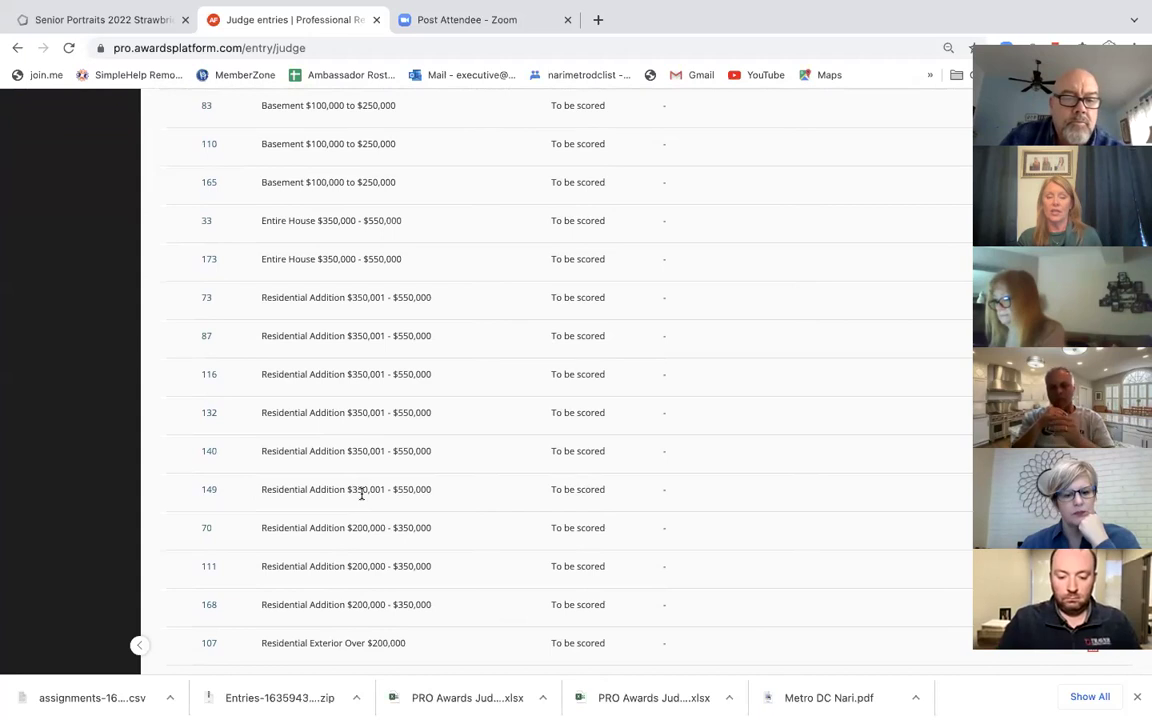
pyautogui.scroll(-2, 360, 543)
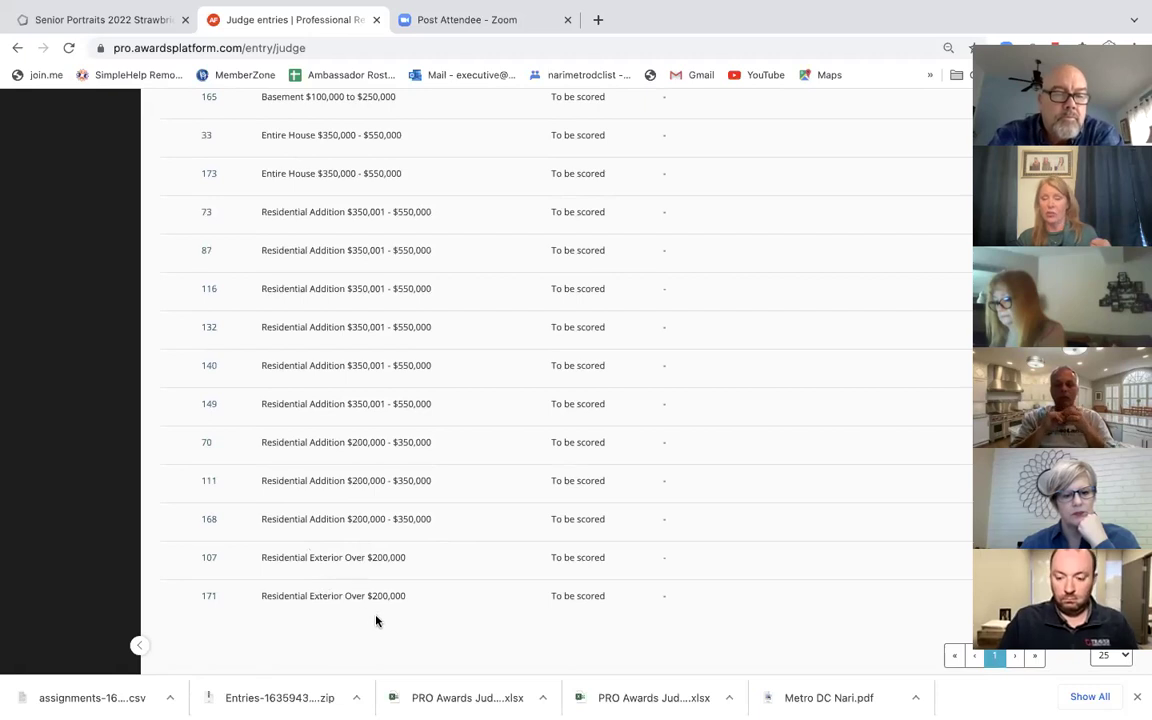
pyautogui.scroll(5, 376, 621)
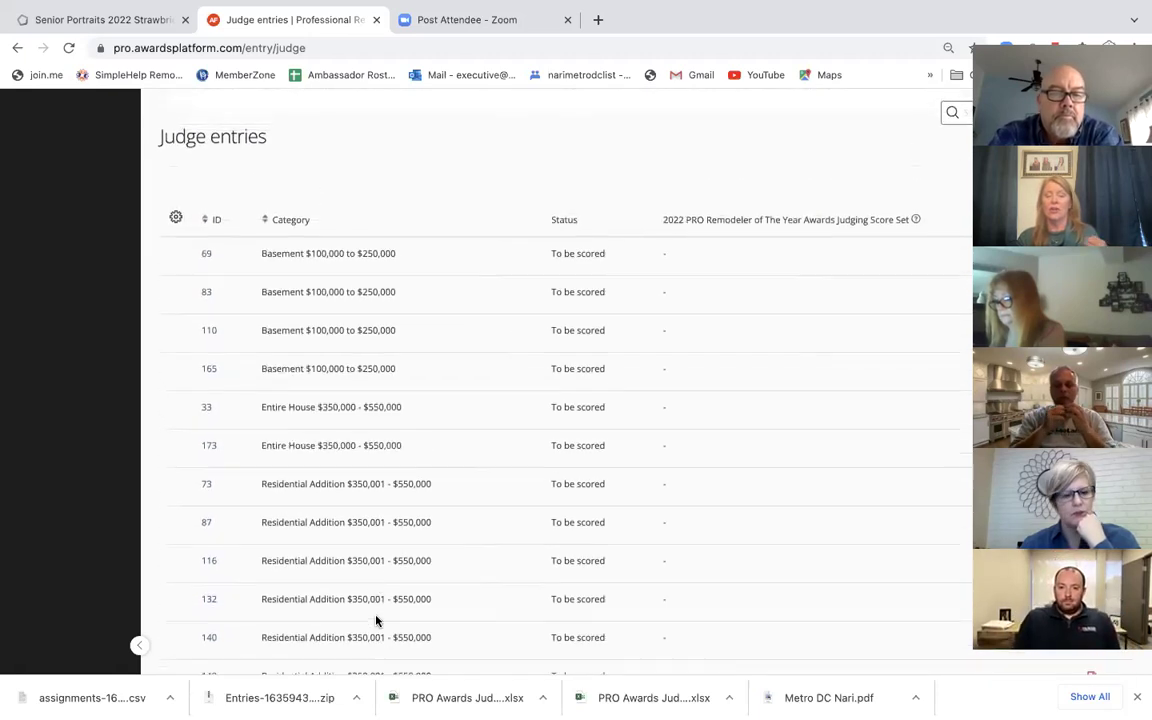
pyautogui.scroll(2, 376, 615)
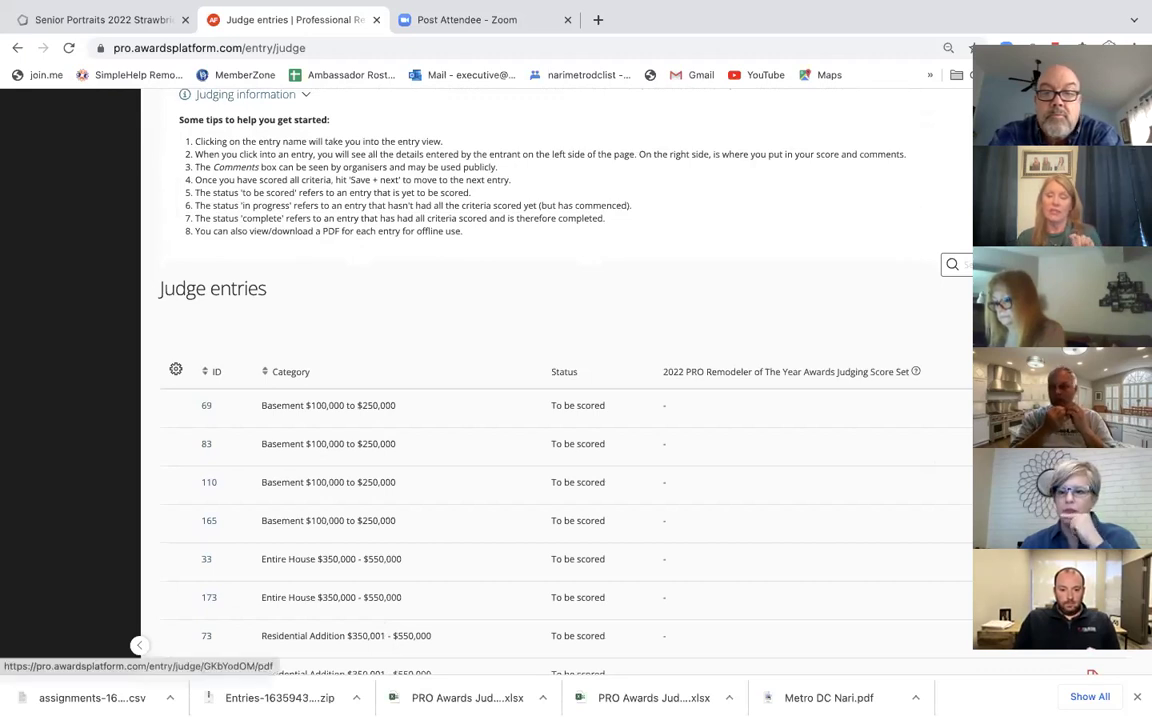
# Step: Open entry 69's PDF score sheet in a new tab, scroll its questions, and return to Judge entries
pyautogui.click(1092, 675)
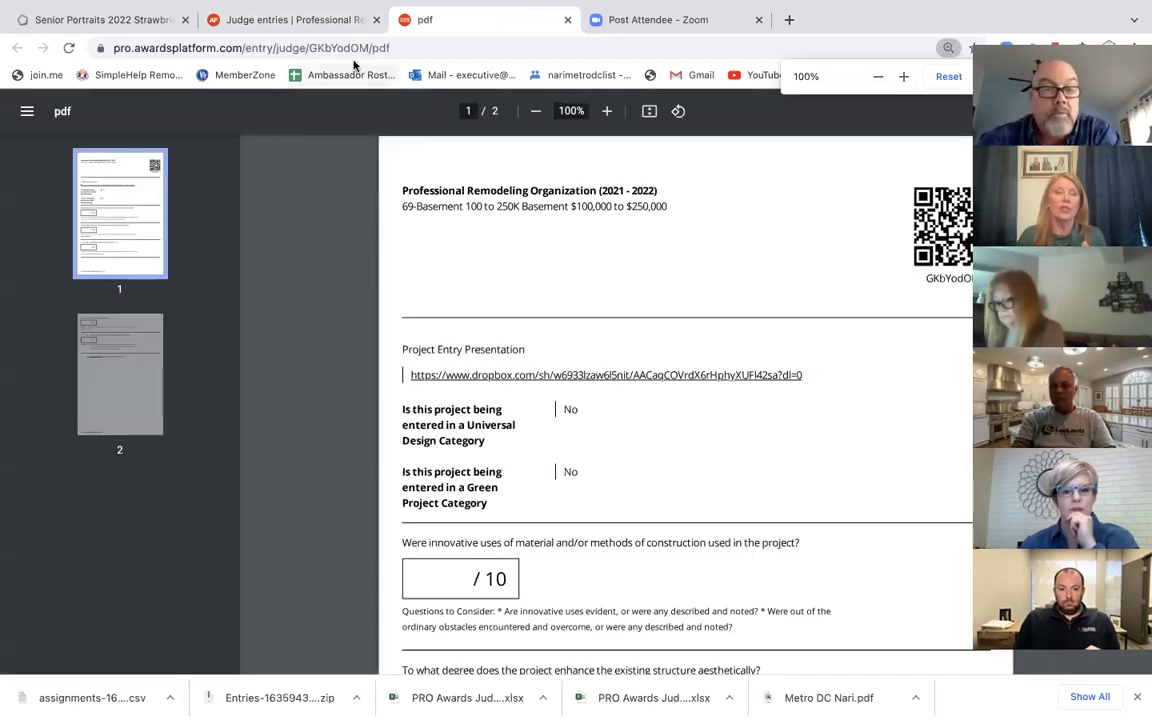
pyautogui.click(331, 22)
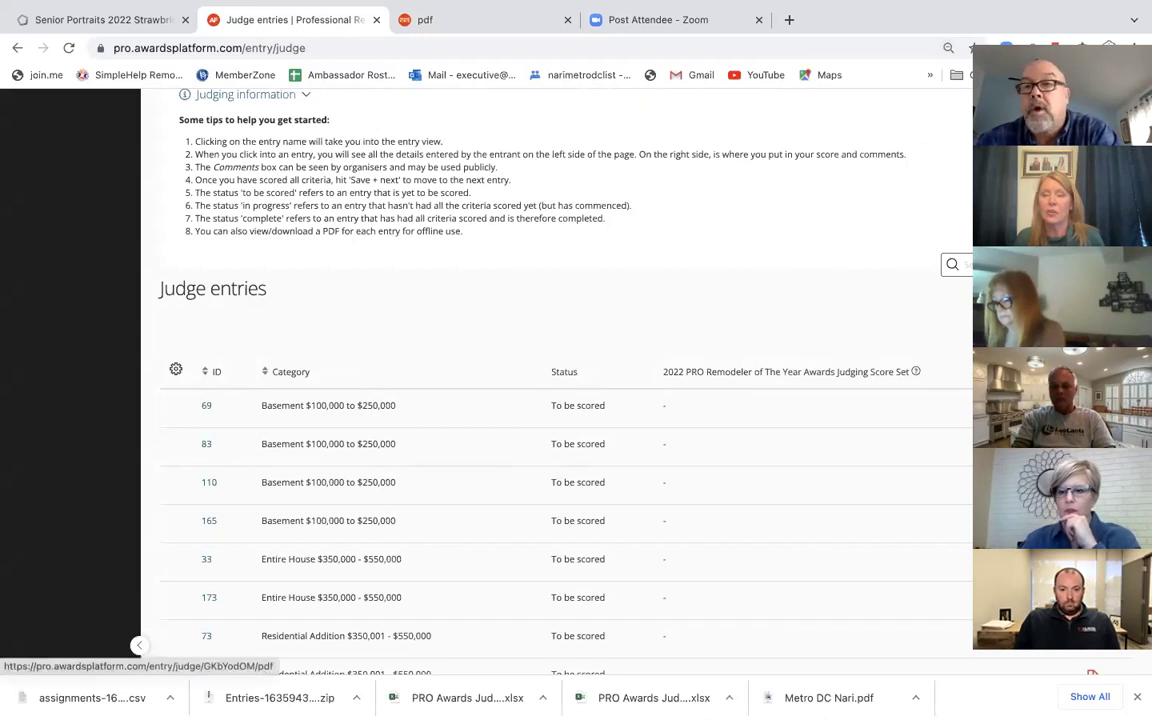
pyautogui.click(475, 20)
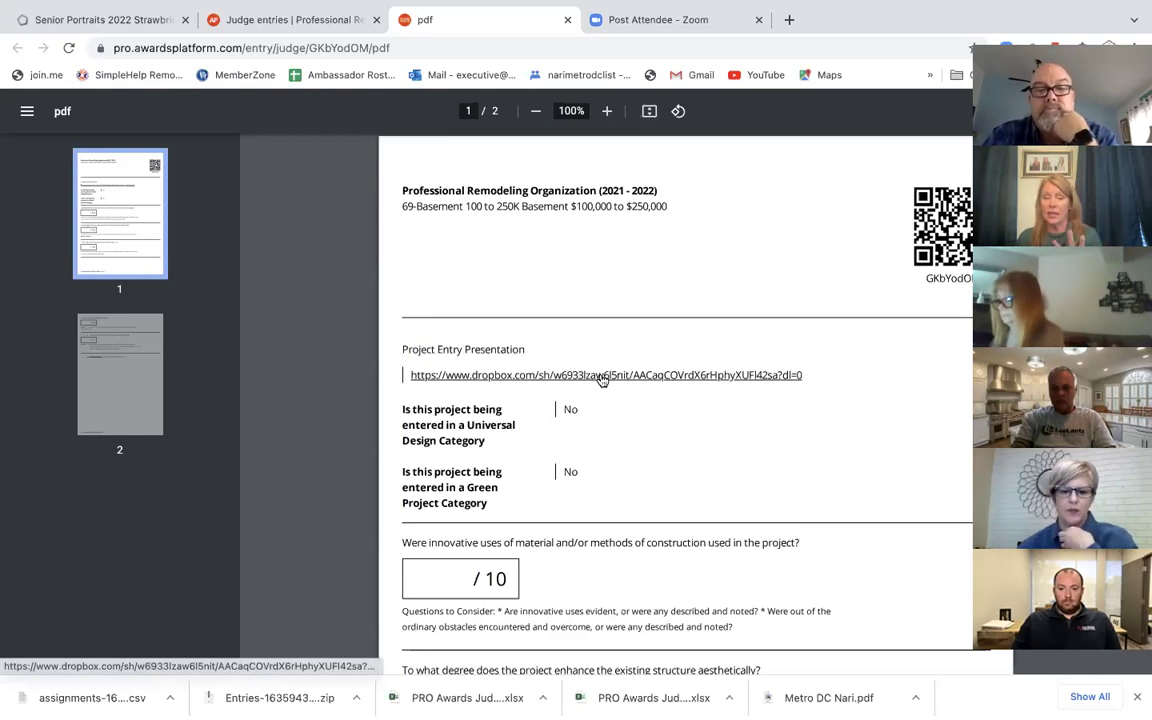
pyautogui.scroll(-4, 603, 380)
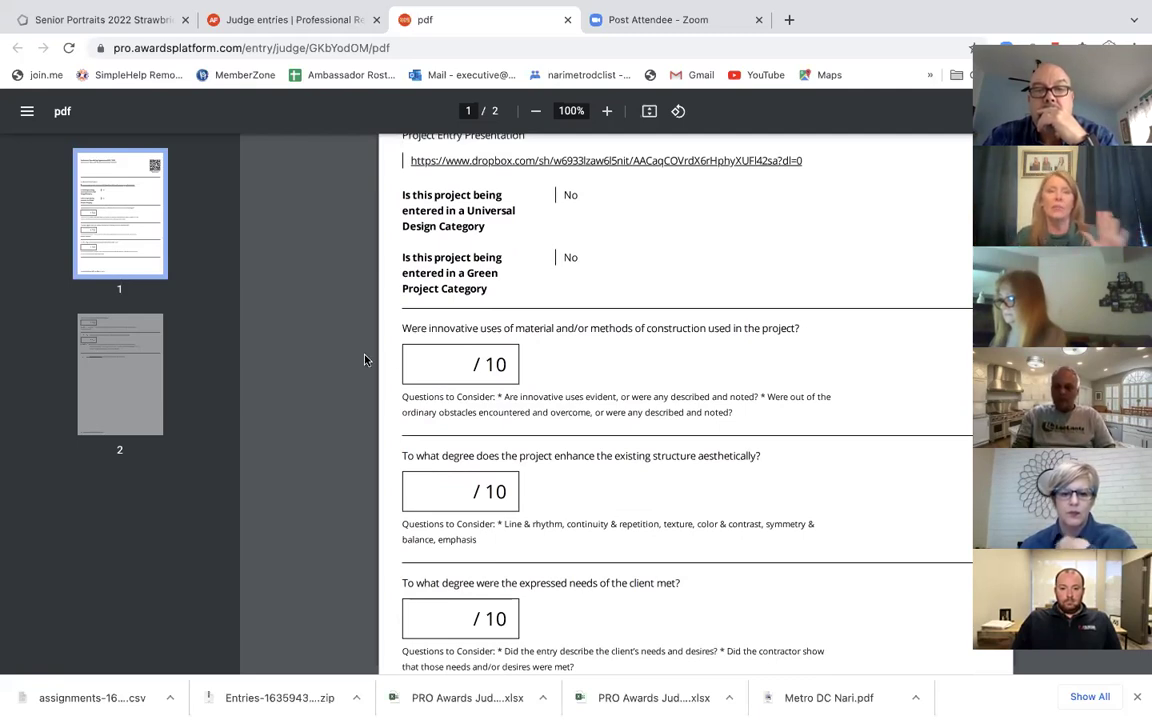
pyautogui.click(303, 24)
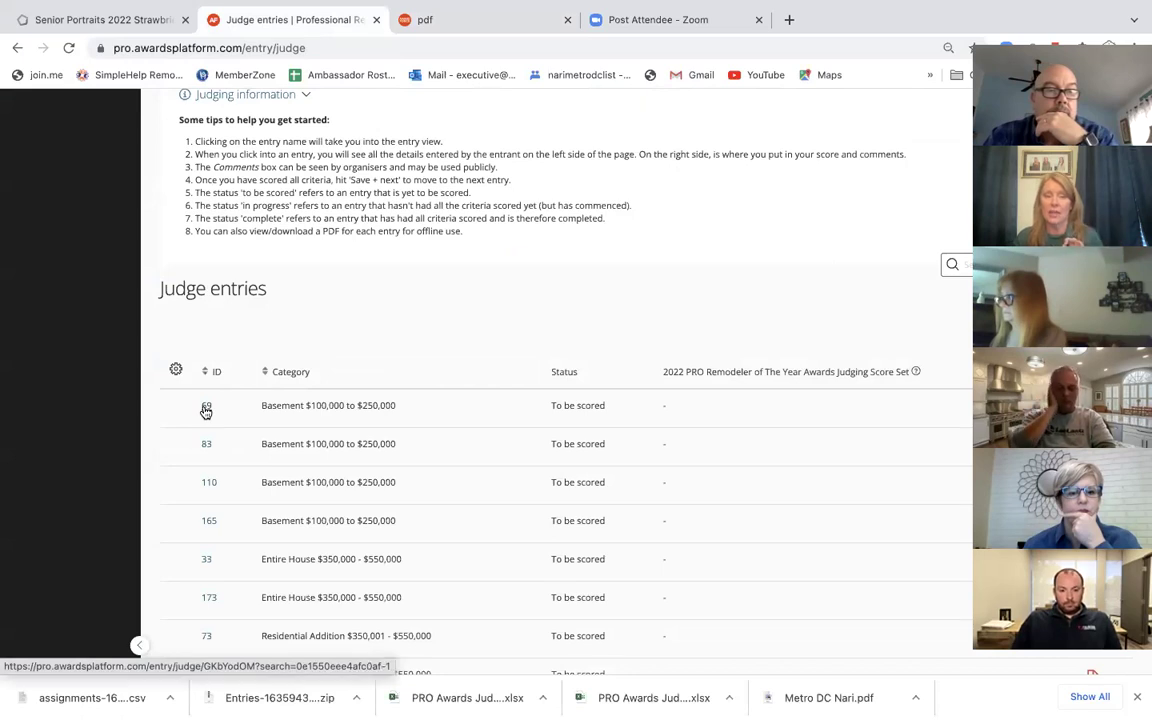
# Step: Open entry 69's judging page and its Dropbox presentation link in a new tab
pyautogui.click(205, 409)
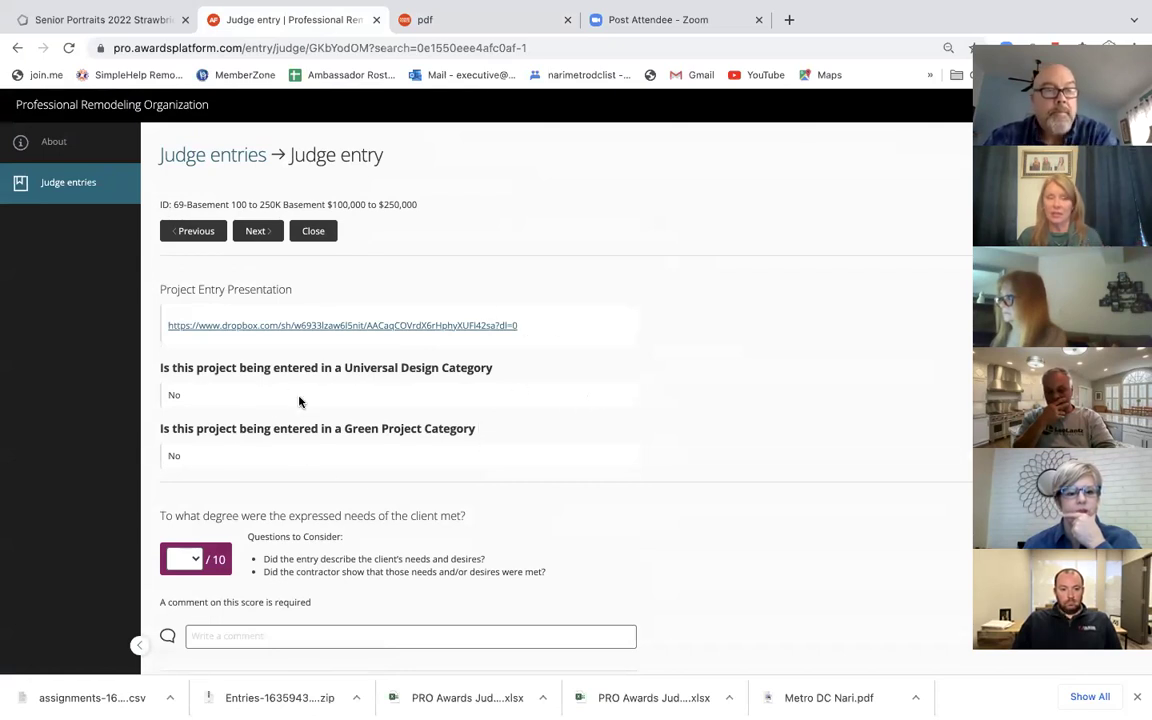
pyautogui.rightClick(346, 330)
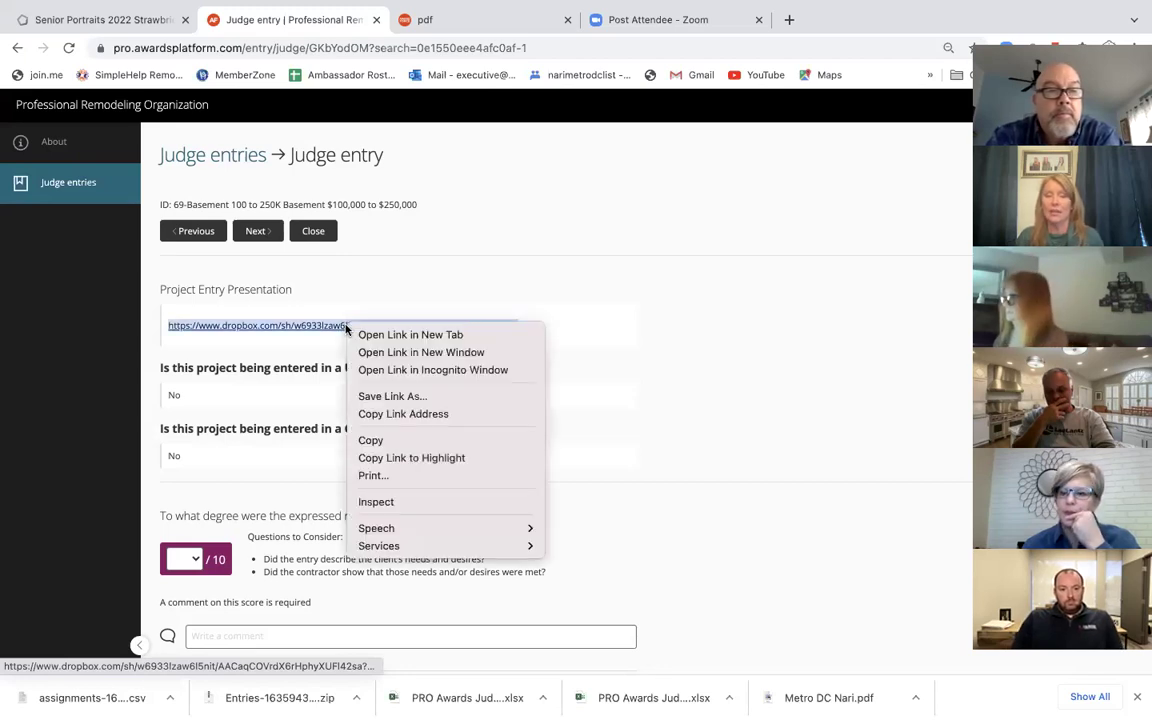
pyautogui.click(410, 335)
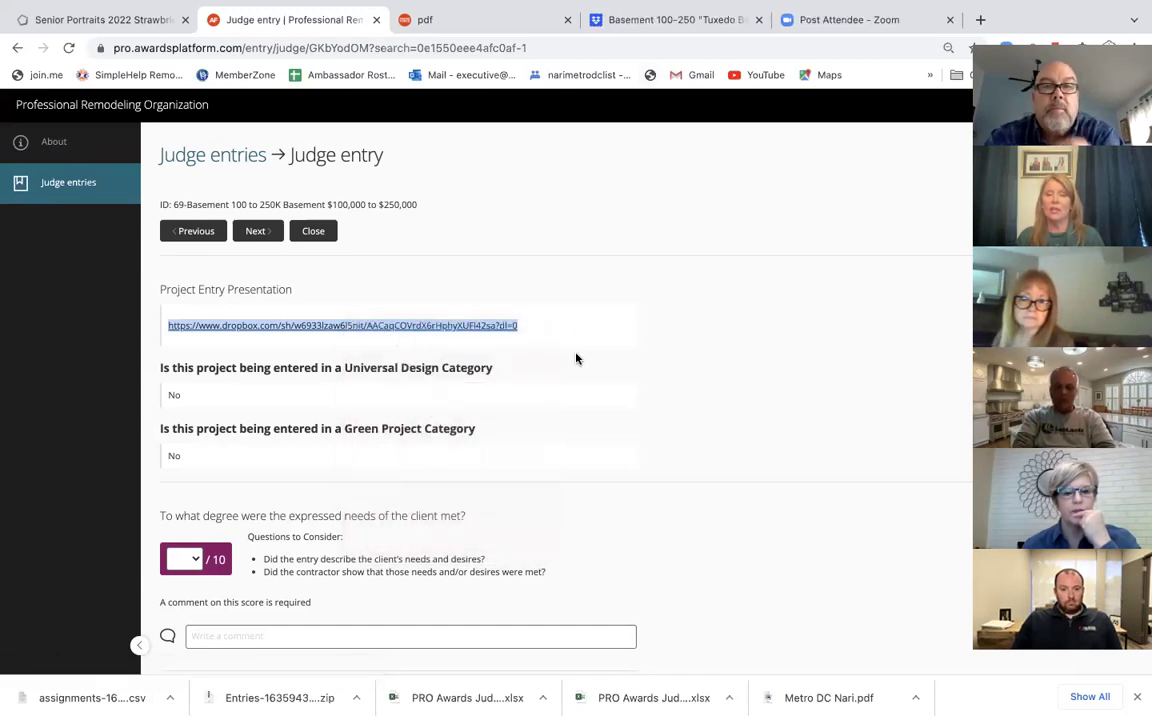
pyautogui.click(680, 22)
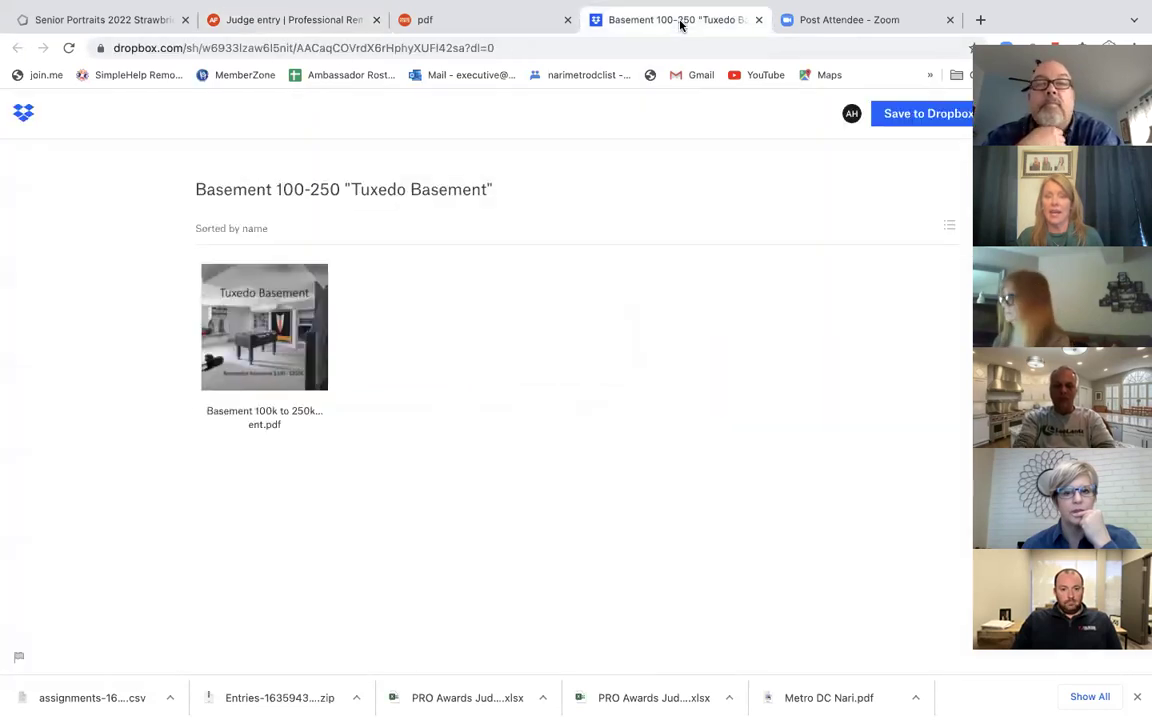
# Step: Preview the Tuxedo Basement presentation PDF, page through it, and return to entry 69's judging form
pyautogui.click(275, 418)
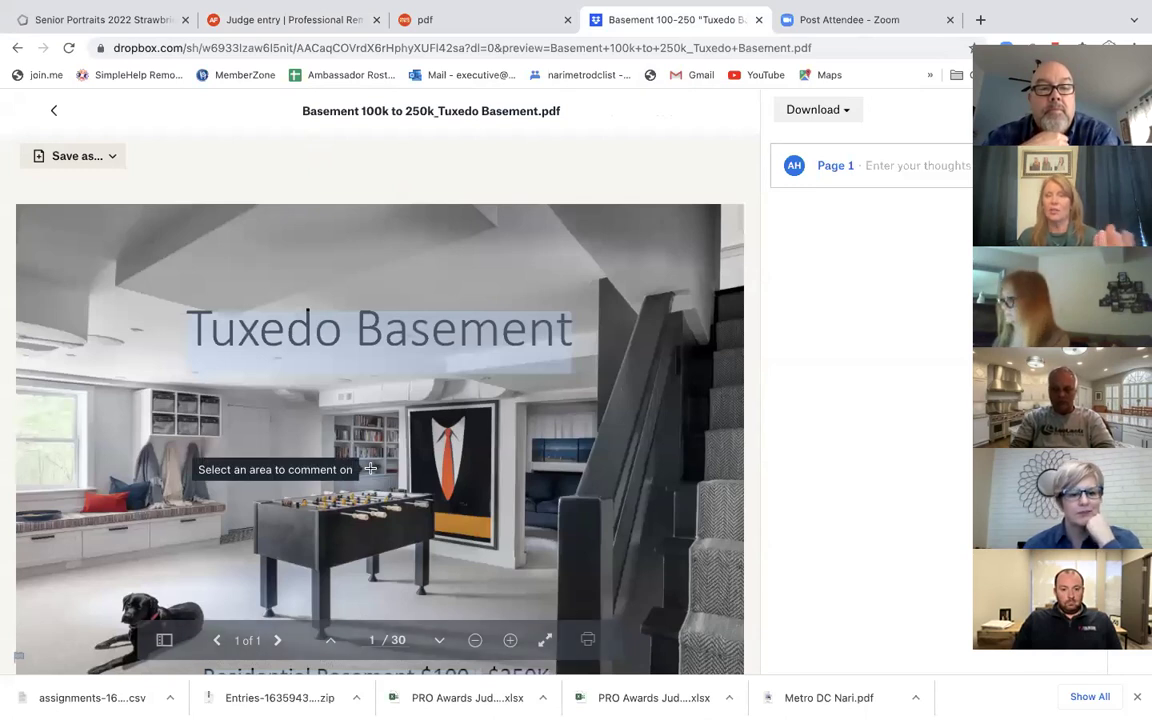
pyautogui.scroll(-5, 370, 469)
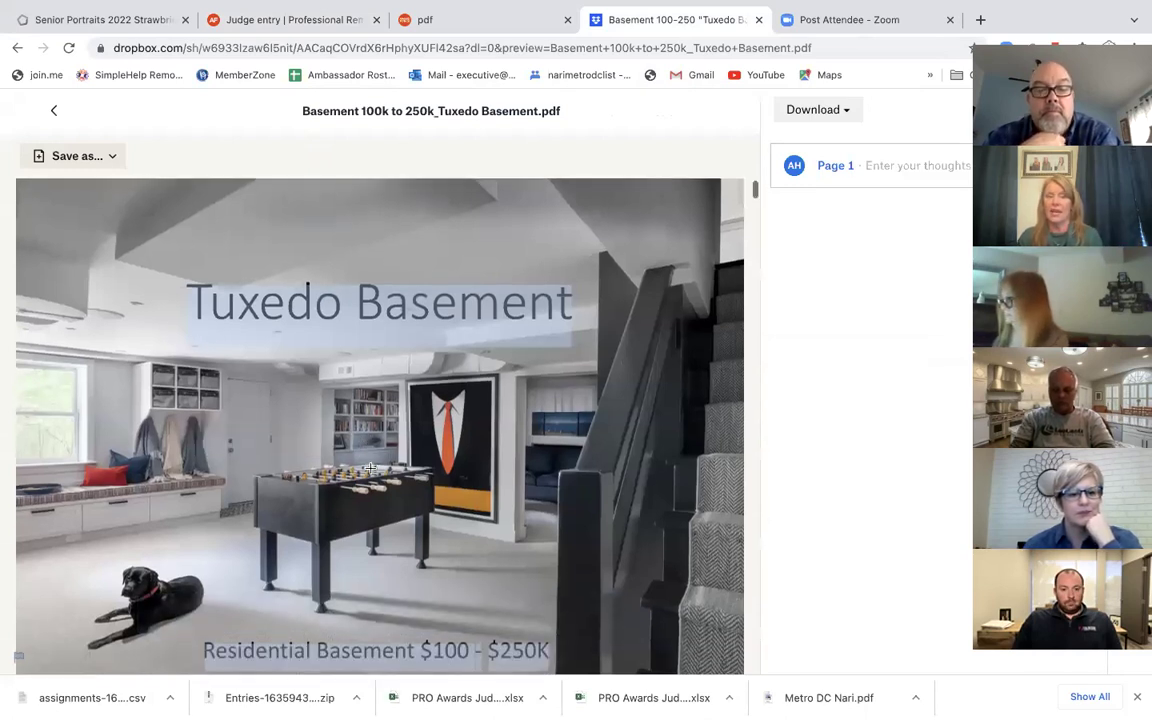
pyautogui.scroll(-5, 370, 468)
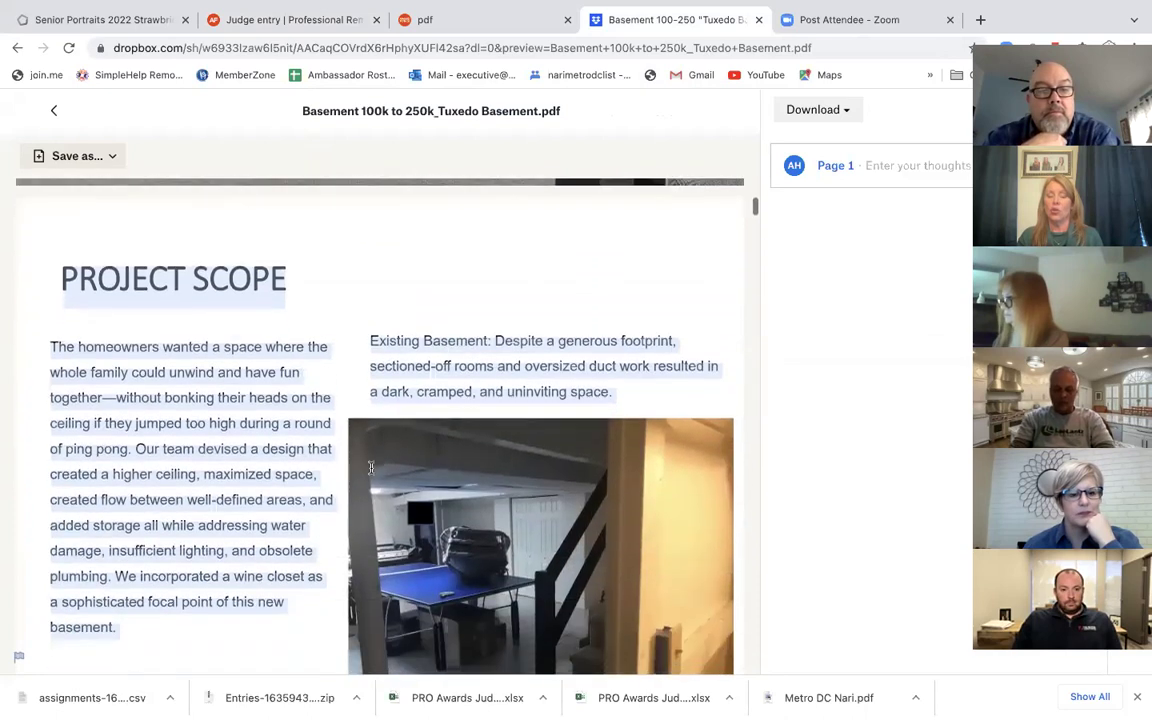
pyautogui.scroll(-5, 370, 468)
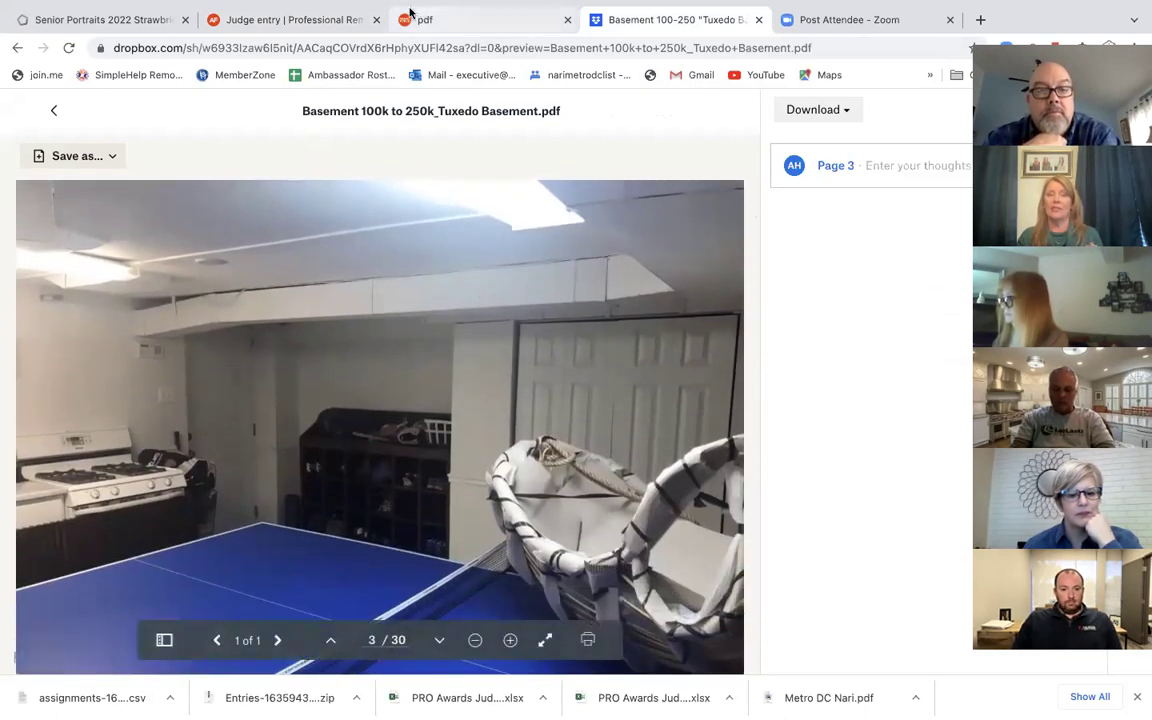
pyautogui.click(317, 15)
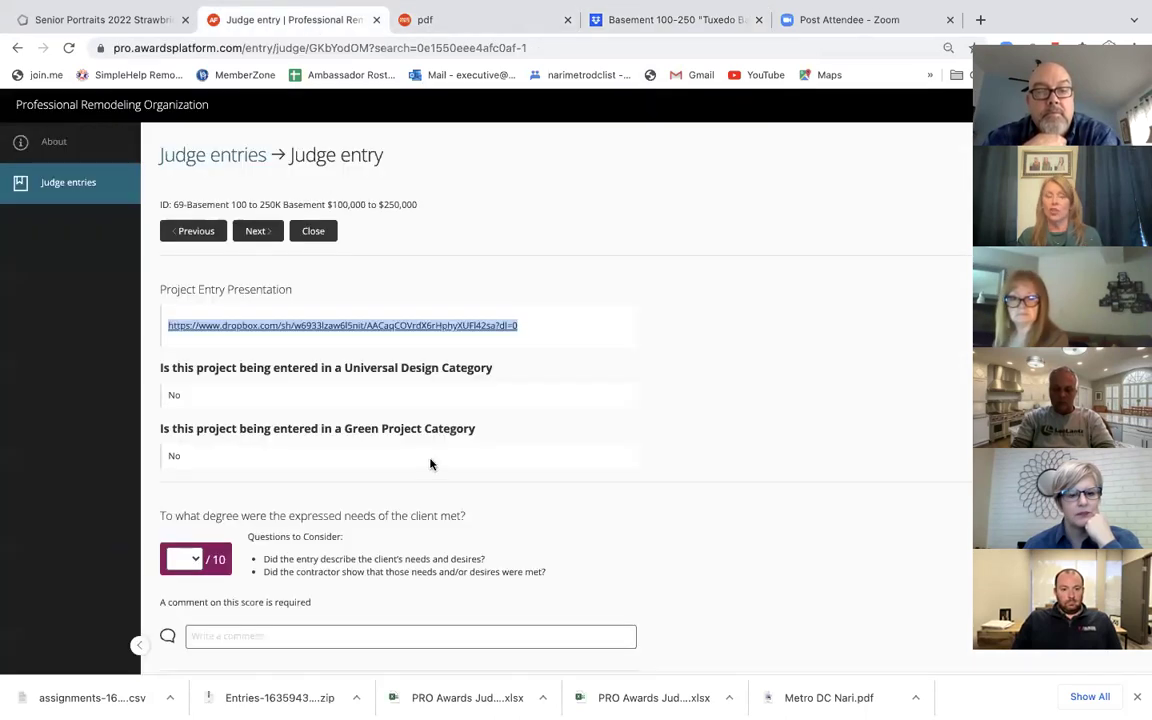
pyautogui.scroll(-2, 391, 478)
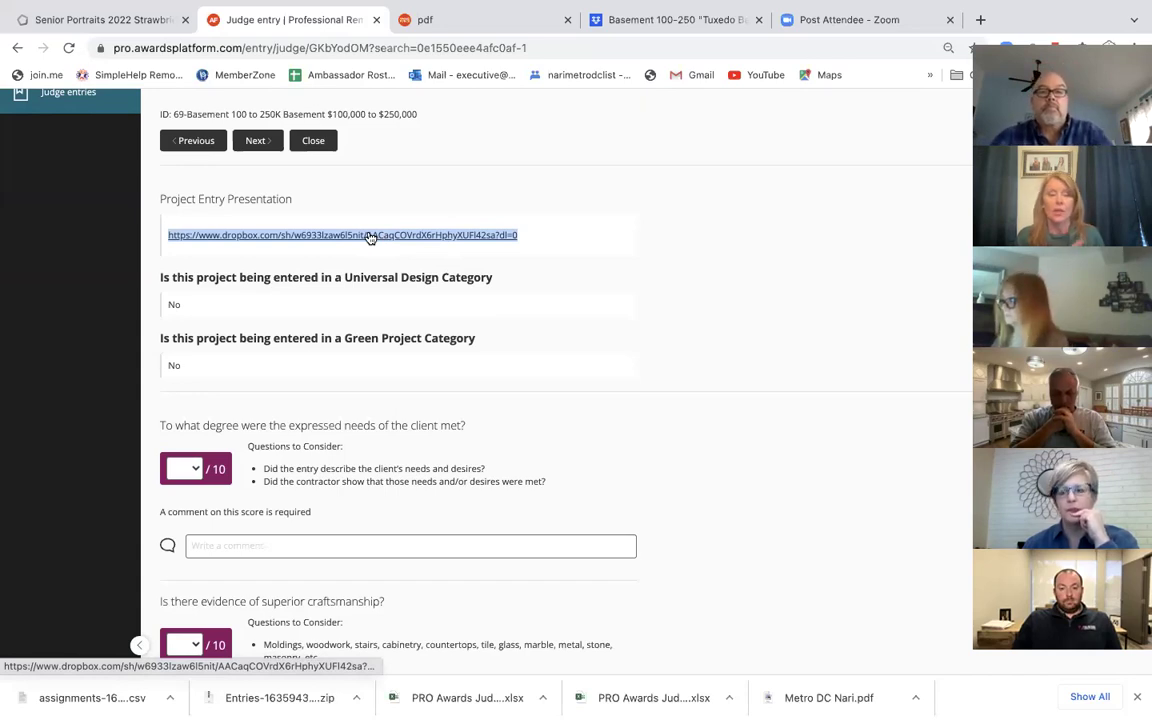
pyautogui.scroll(-3, 352, 442)
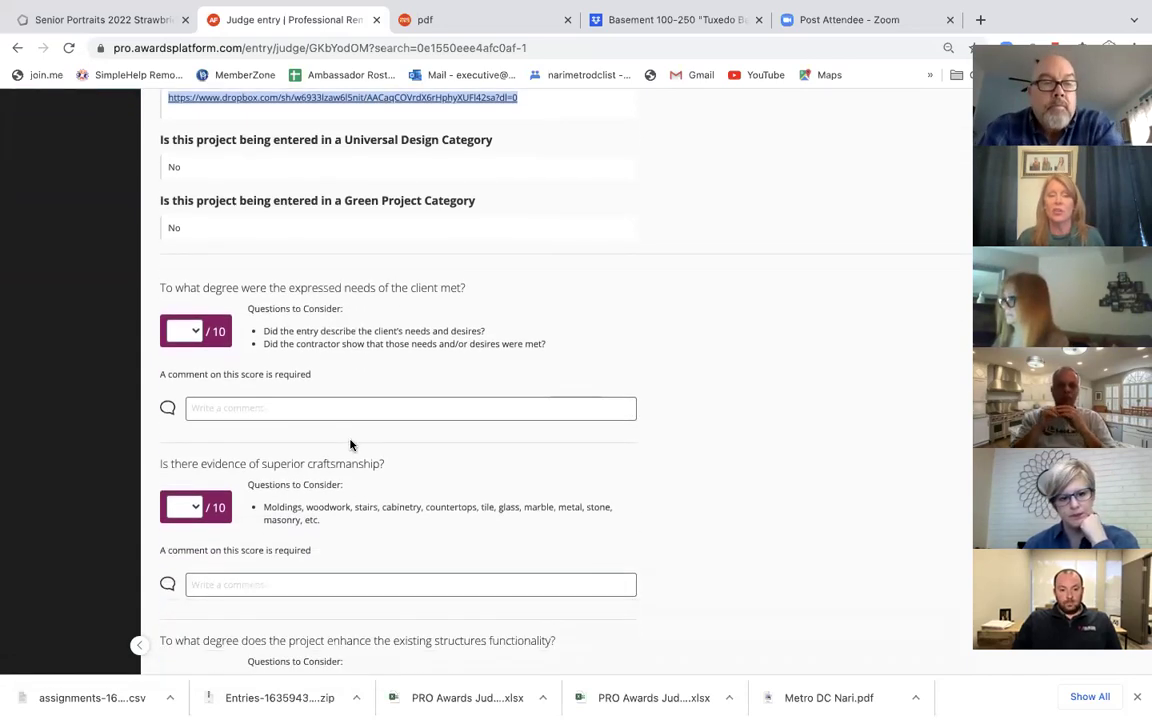
pyautogui.click(195, 334)
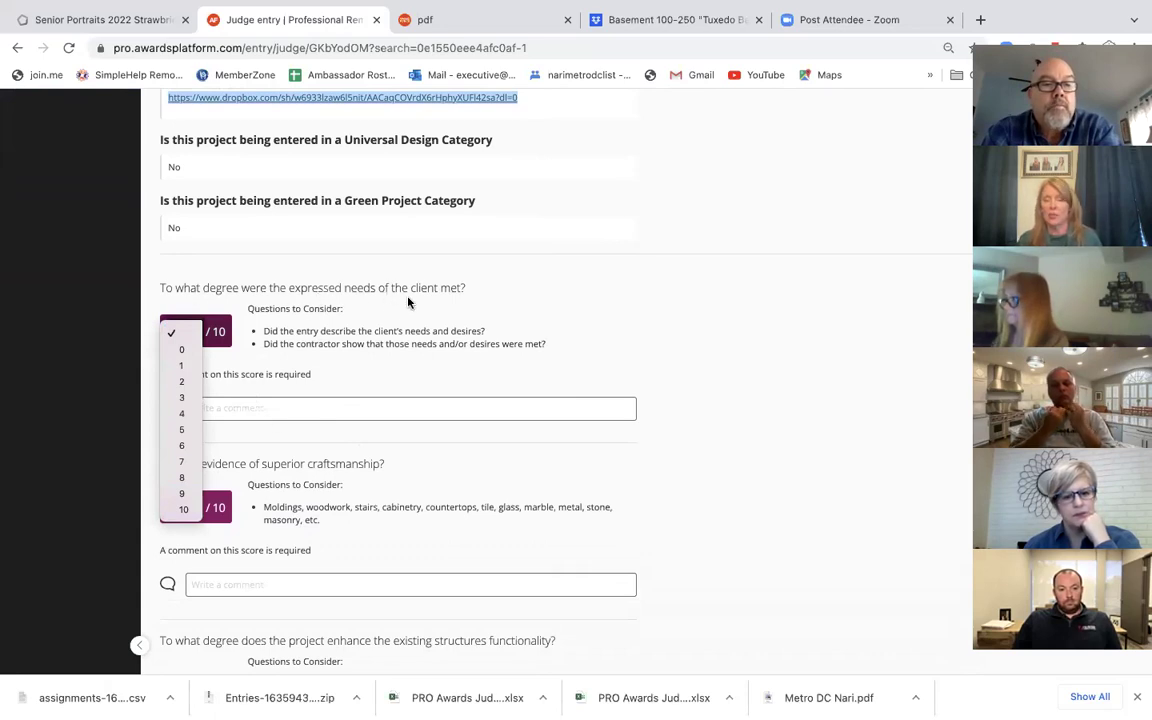
pyautogui.click(405, 327)
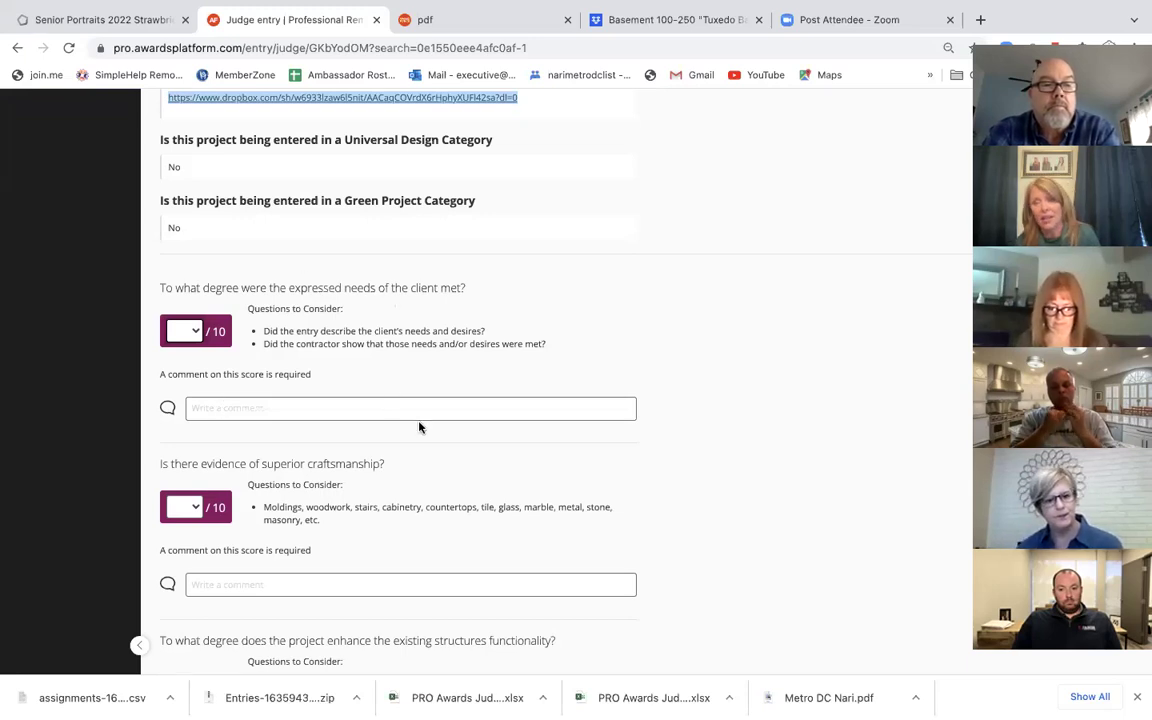
pyautogui.scroll(-10, 411, 390)
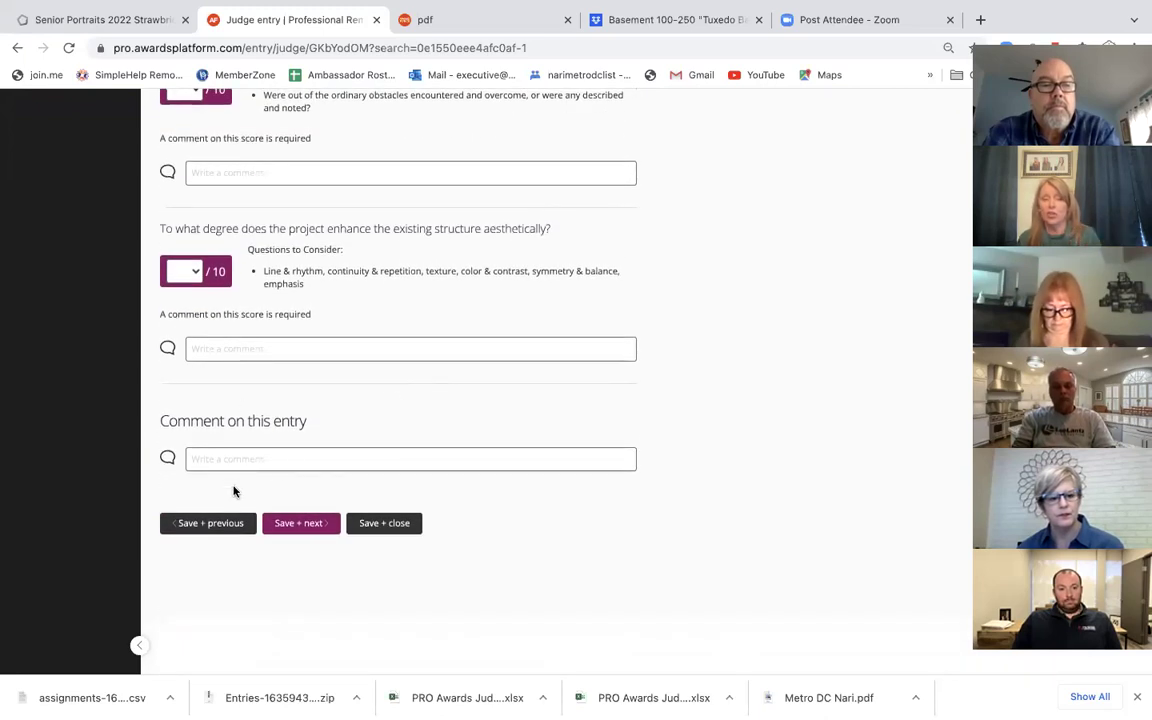
pyautogui.scroll(3, 324, 260)
pyautogui.scroll(-2, 325, 262)
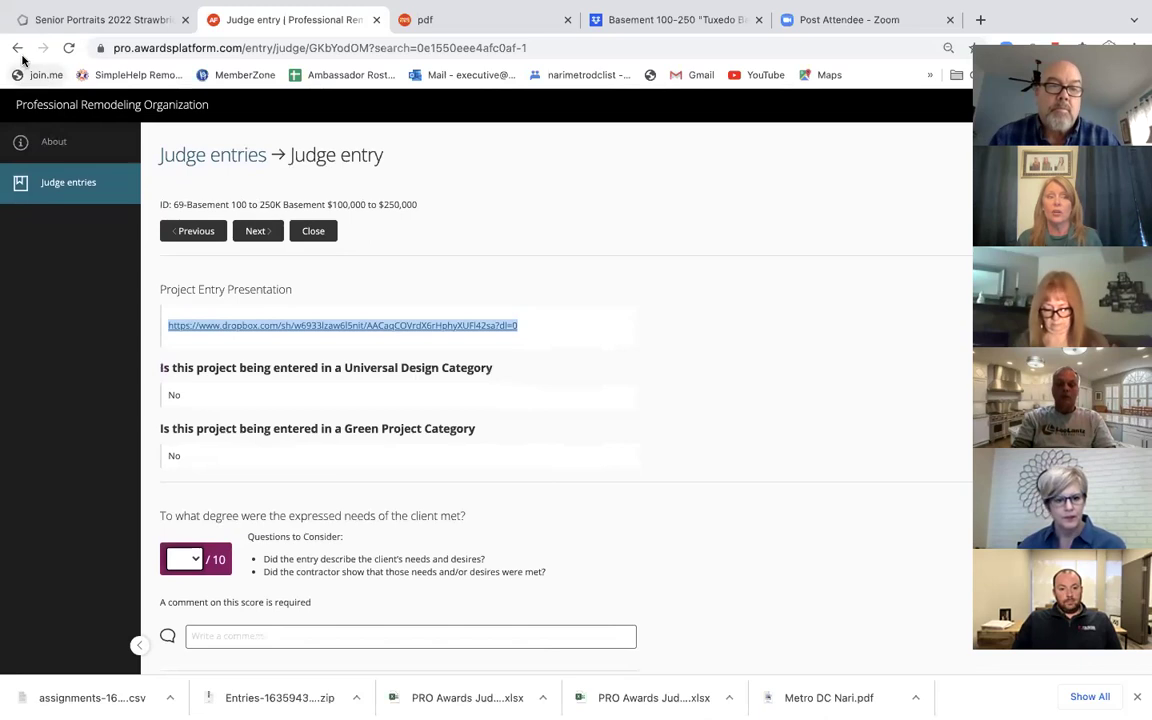
# Step: Return to the Judge entries list from entry 69's form and scroll through the entries
pyautogui.click(72, 186)
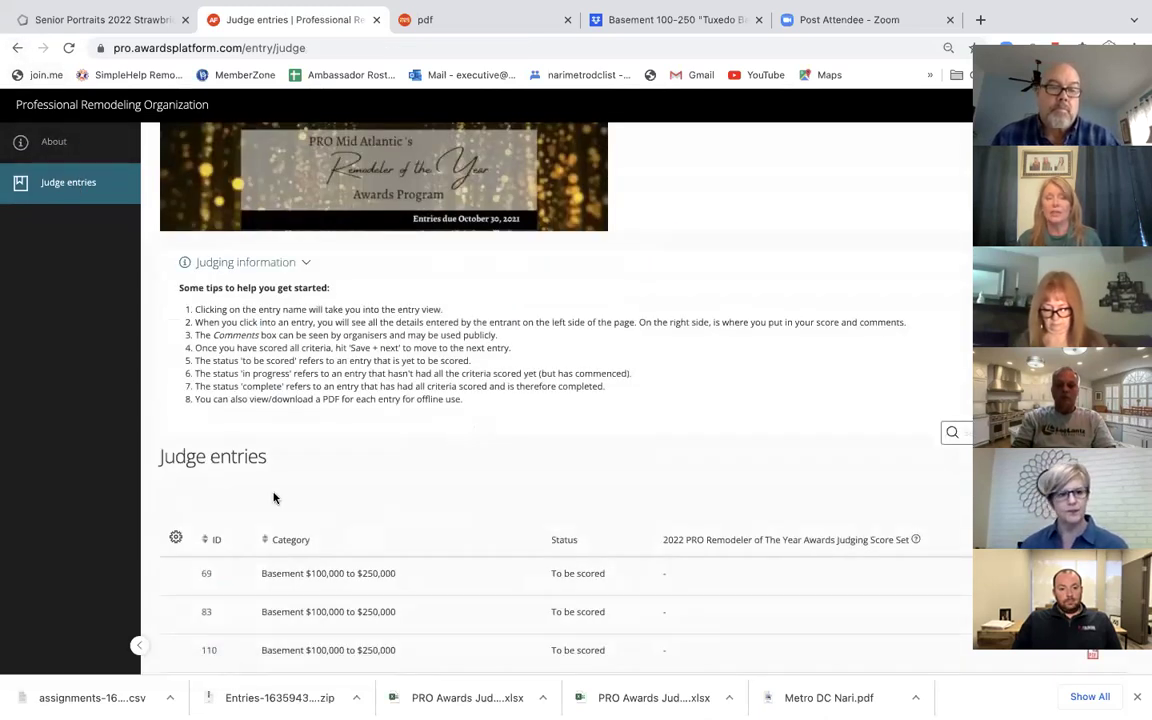
pyautogui.scroll(-2, 274, 497)
pyautogui.scroll(-1, 274, 497)
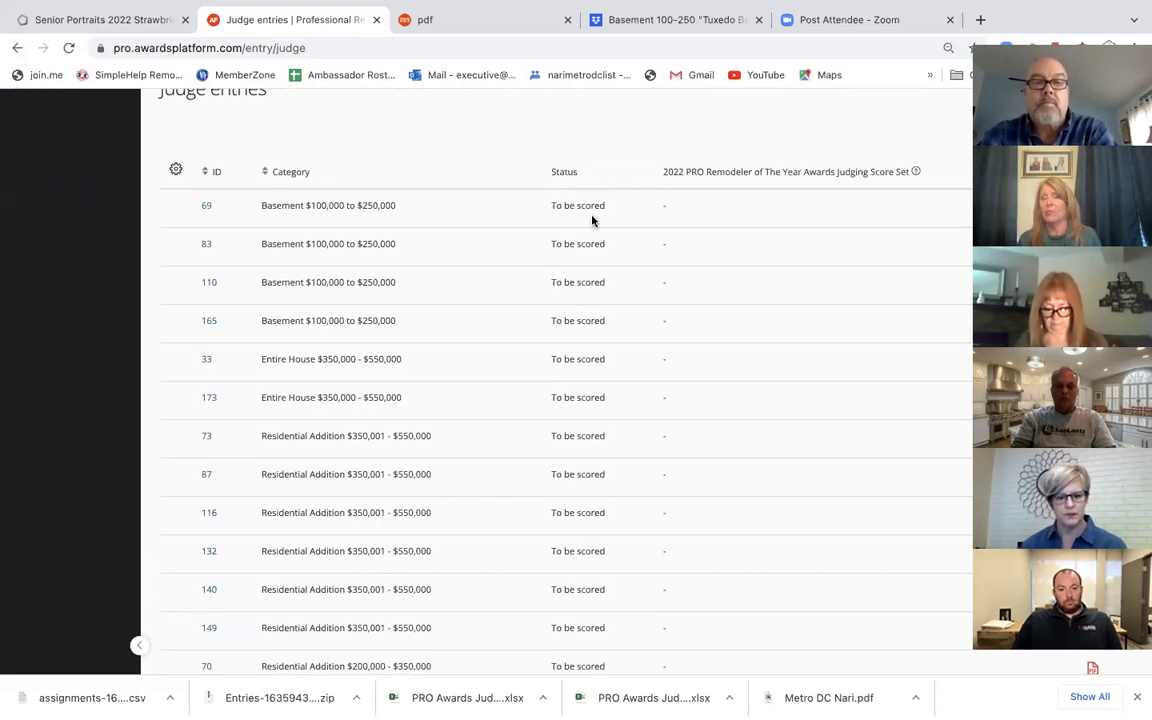
pyautogui.scroll(4, 733, 316)
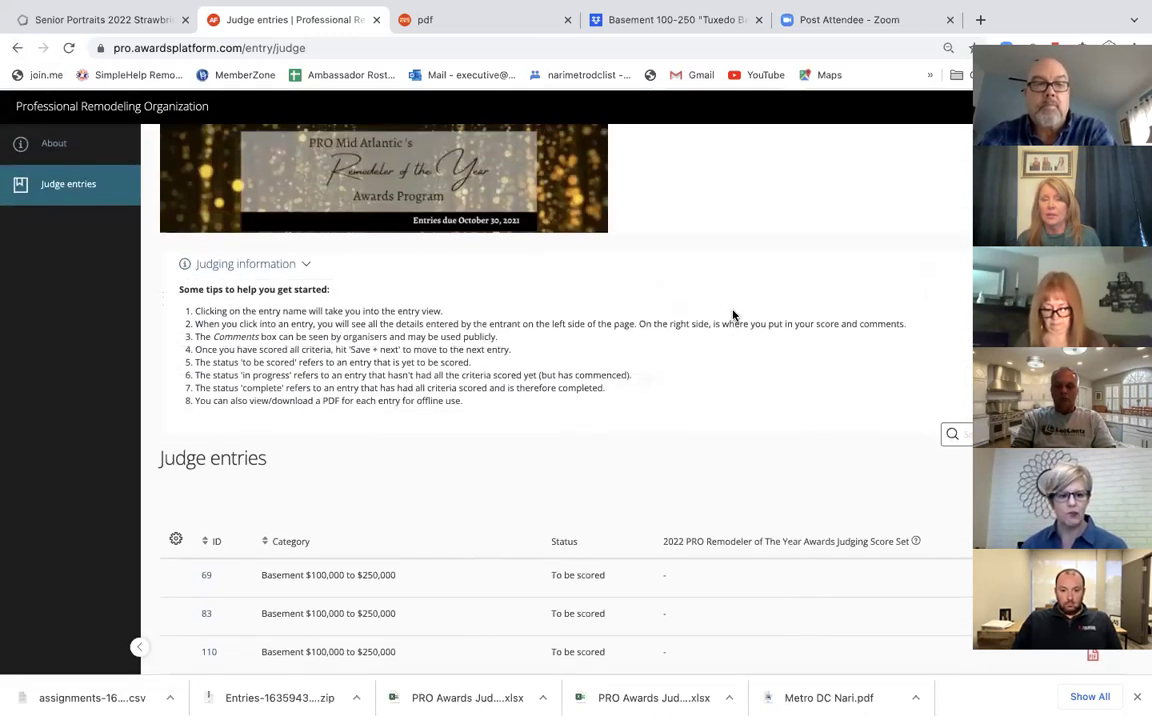